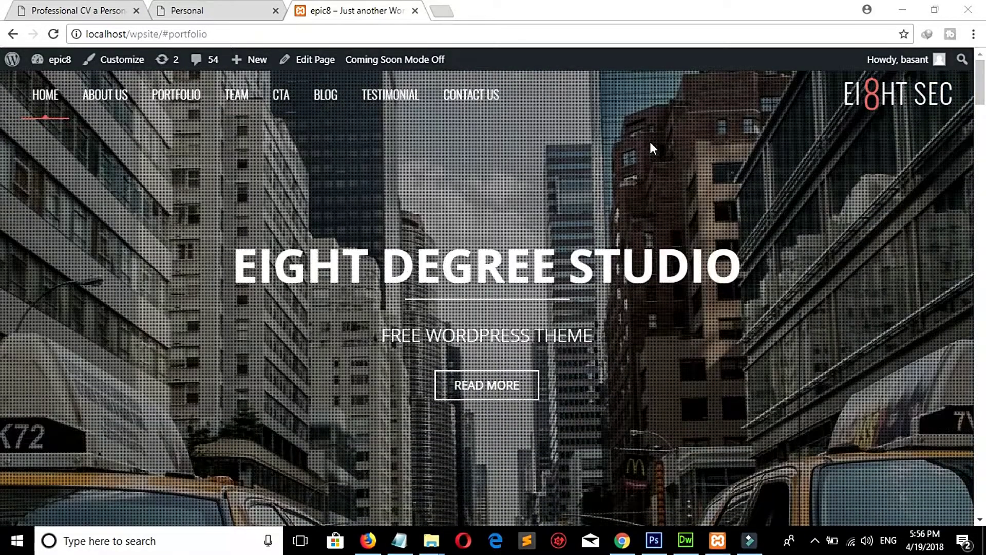
Browse the theme demo's About, Portfolio, Team, call-to-action and Blog sections, then return to the top
left_click(105, 96)
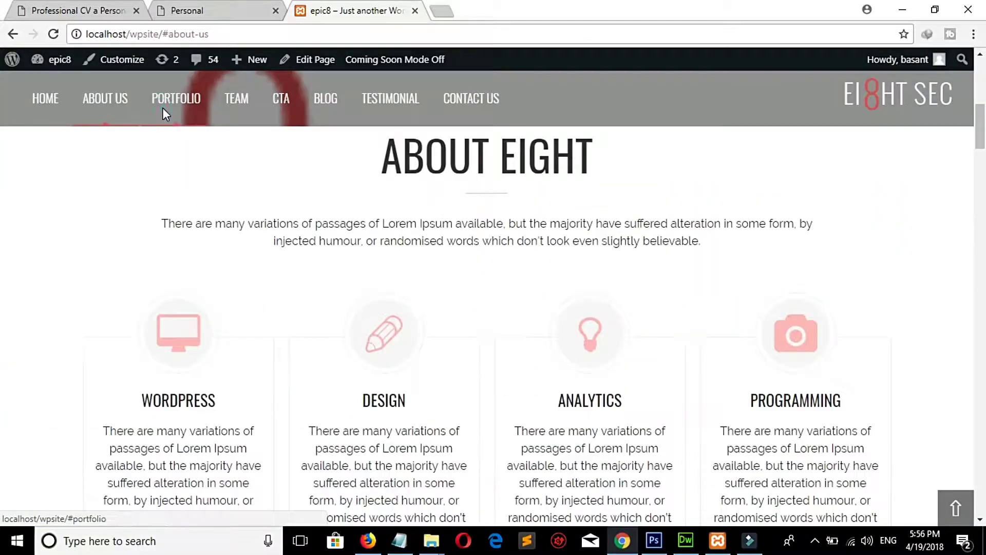
left_click(161, 106)
left_click(227, 110)
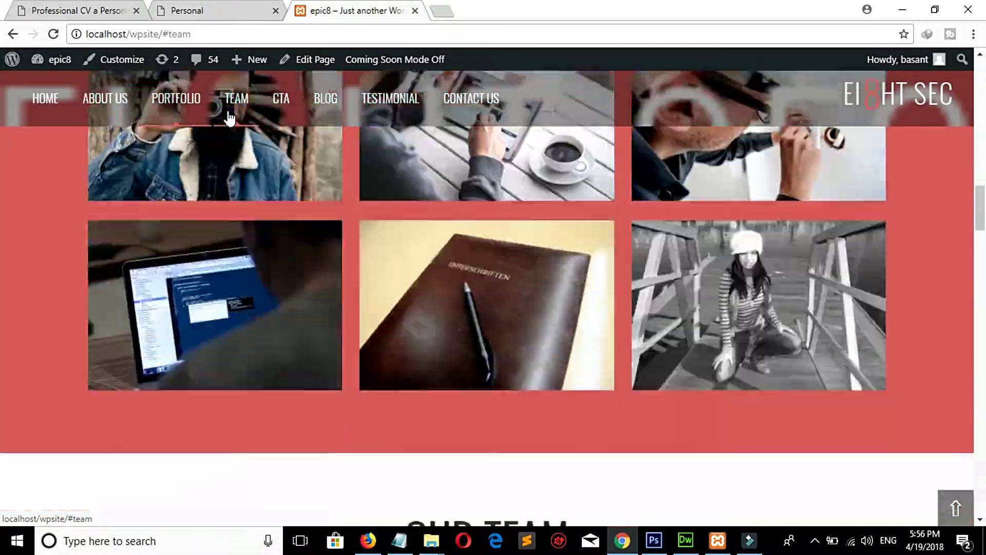
left_click(282, 114)
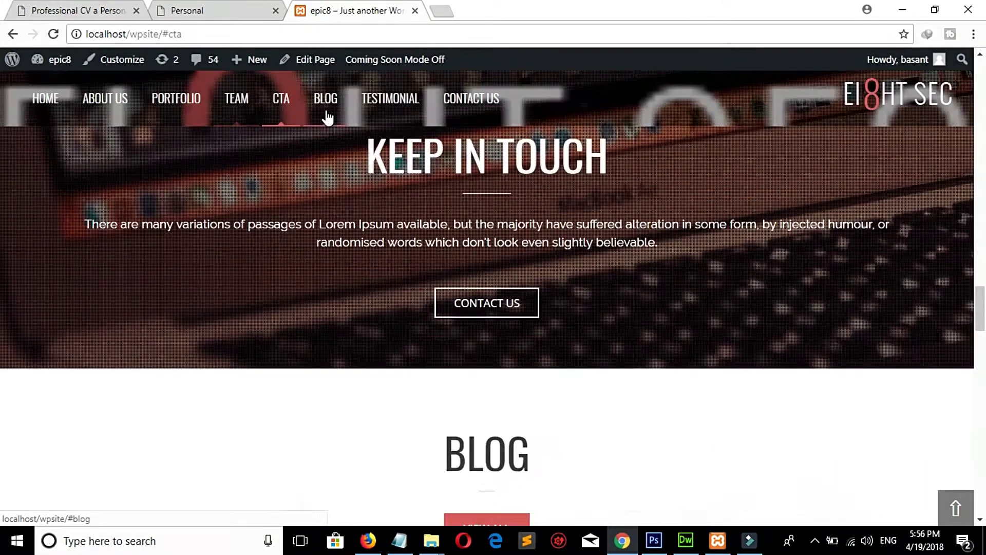
left_click(326, 110)
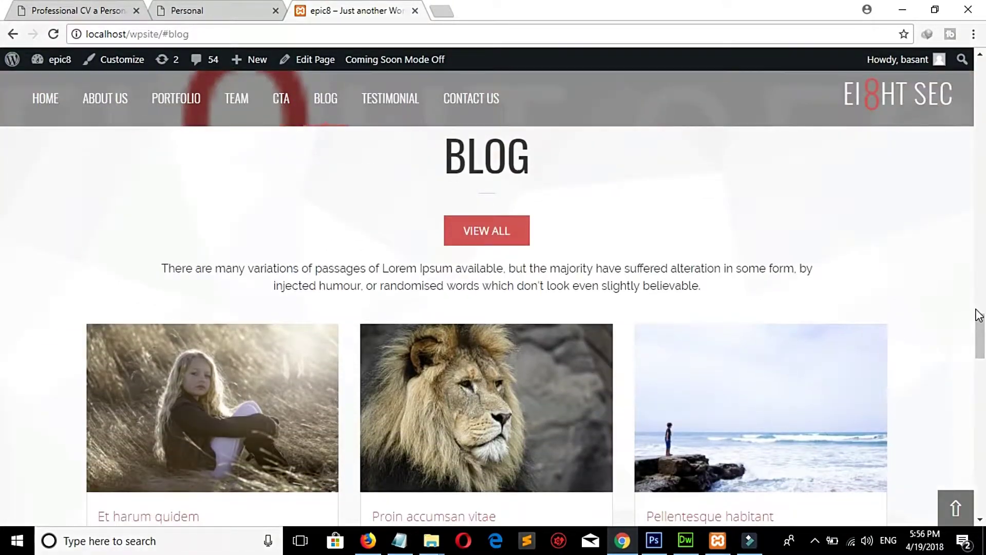
left_click_drag(981, 331, 969, 487)
left_click(957, 507)
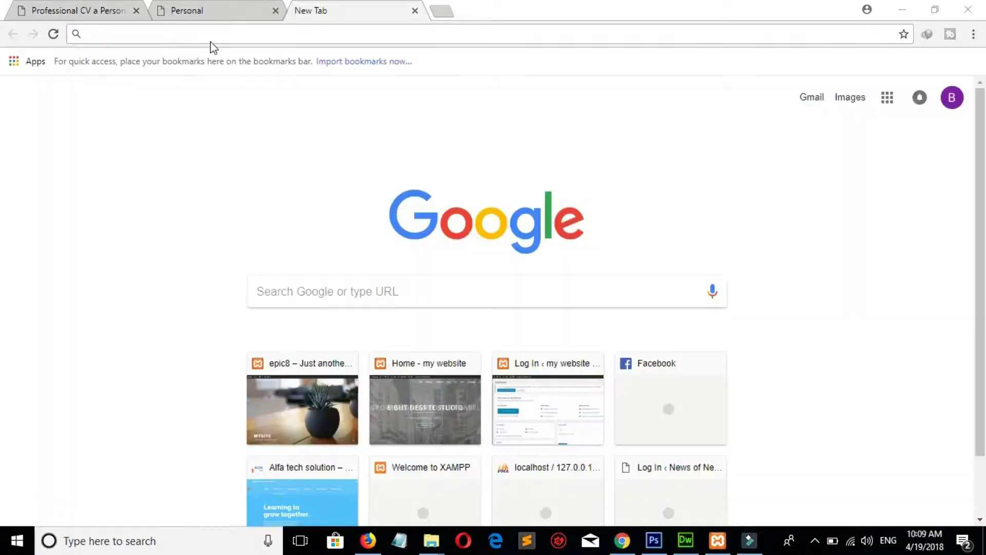
Load localhost/wpsite and open the epic8 site's admin dashboard
left_click(208, 35)
type("lo")
key("Right")
key("BackSpace")
key("BackSpace")
key("BackSpace")
key("BackSpace")
key("BackSpace")
key("BackSpace")
key("BackSpace")
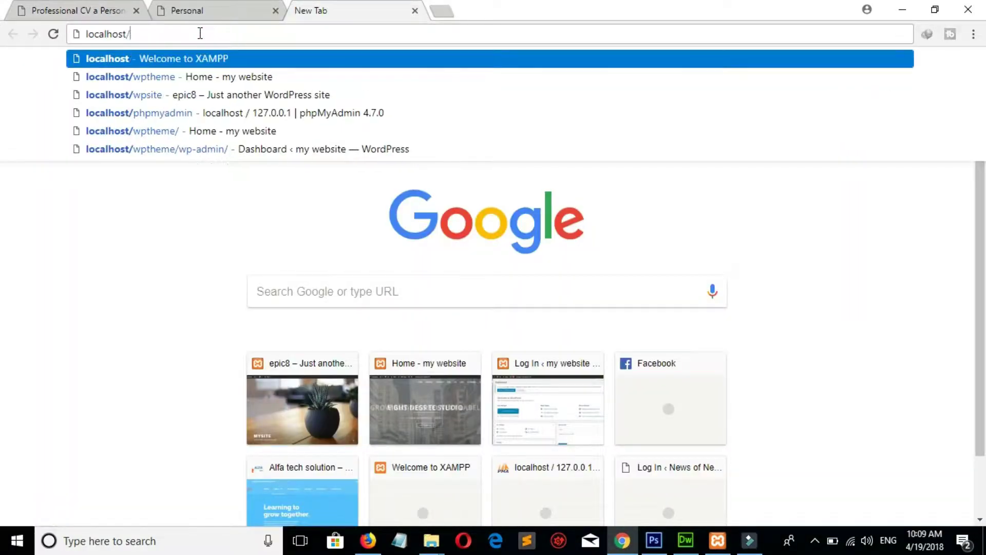
type("wpsite")
key("Return")
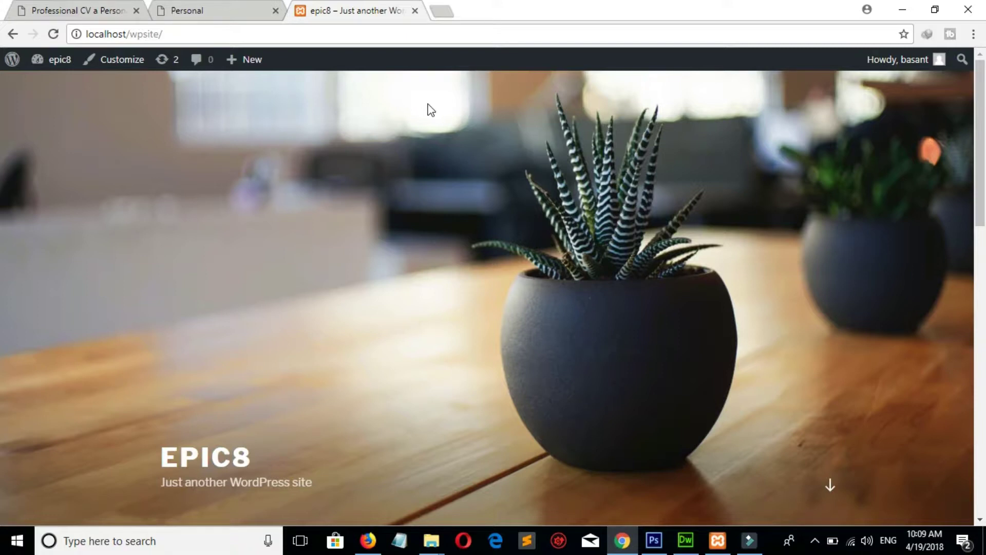
scroll(2, 403, "down", 10)
scroll(2, 404, "up", 10)
mouse_move(58, 60)
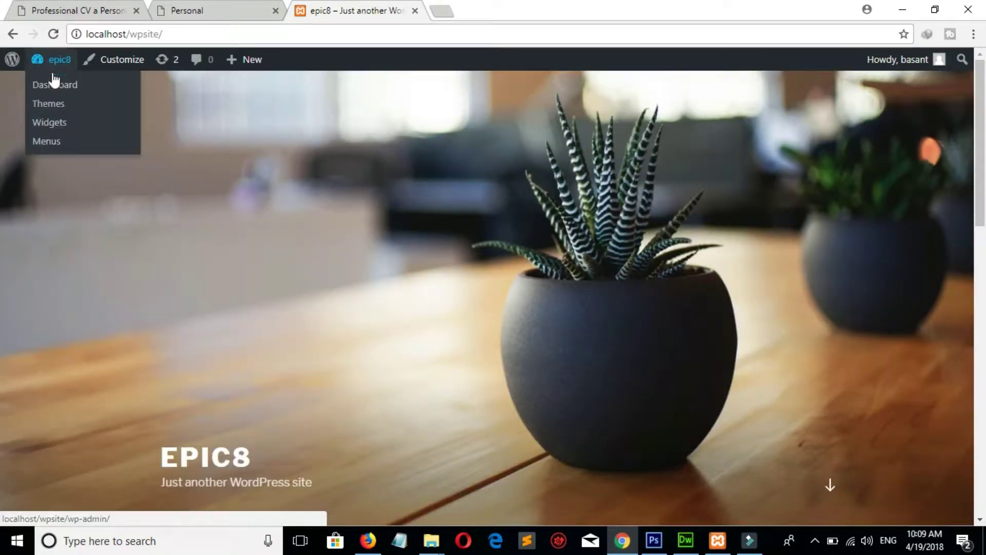
left_click(59, 85)
Go to Appearance > Themes > Add New and reveal the theme upload area
mouse_move(41, 282)
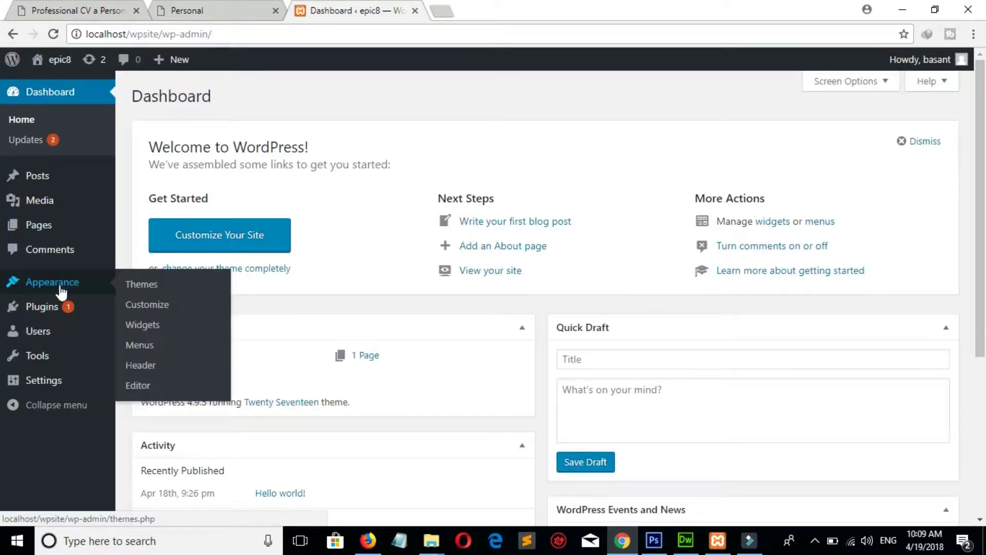
left_click(147, 284)
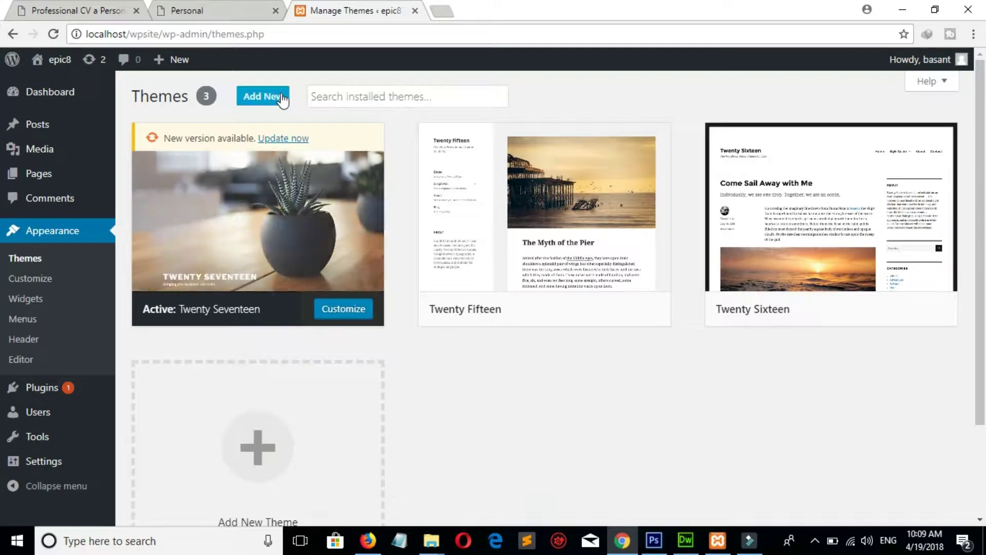
left_click(276, 98)
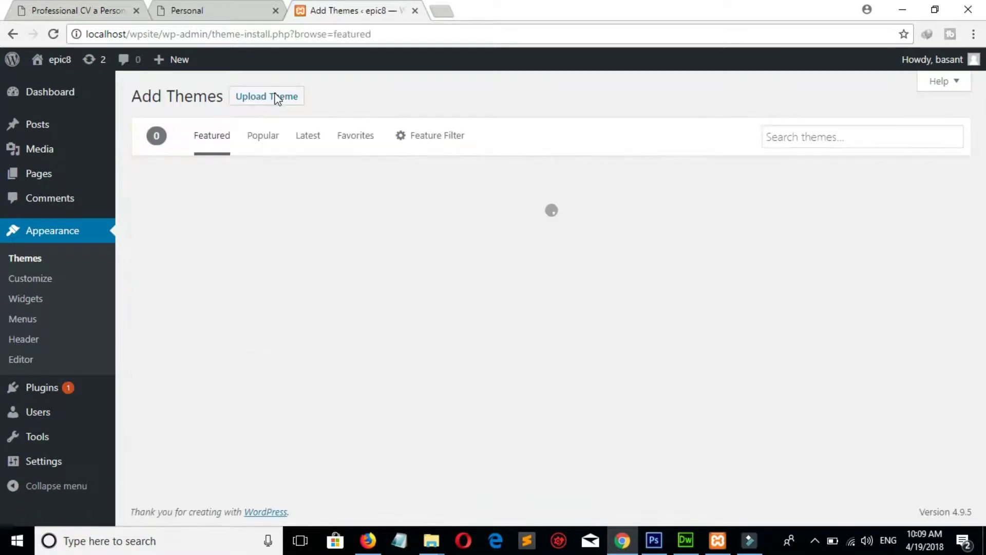
left_click(276, 99)
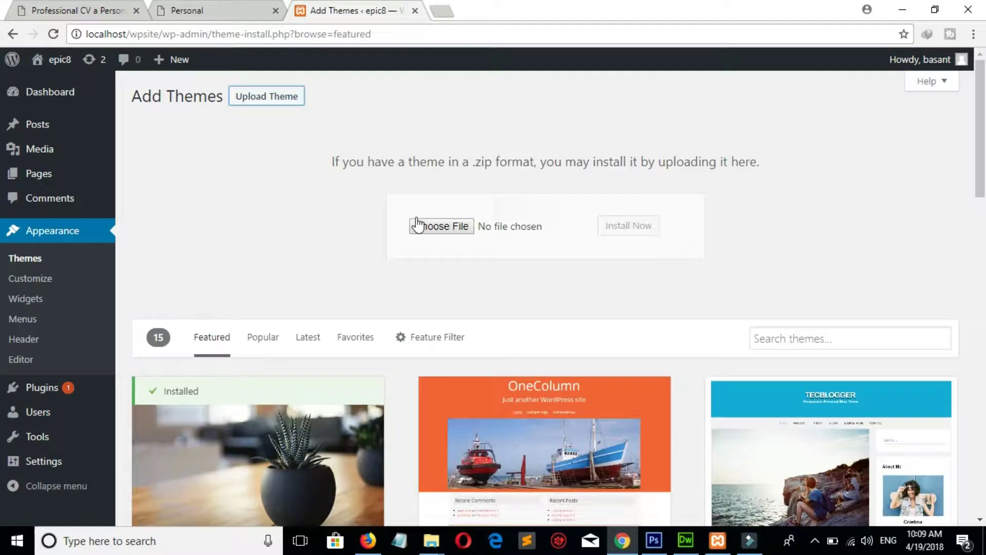
Upload eight-sec.1.0.17.zip from D:\download, install it and activate Eight Sec
left_click(431, 227)
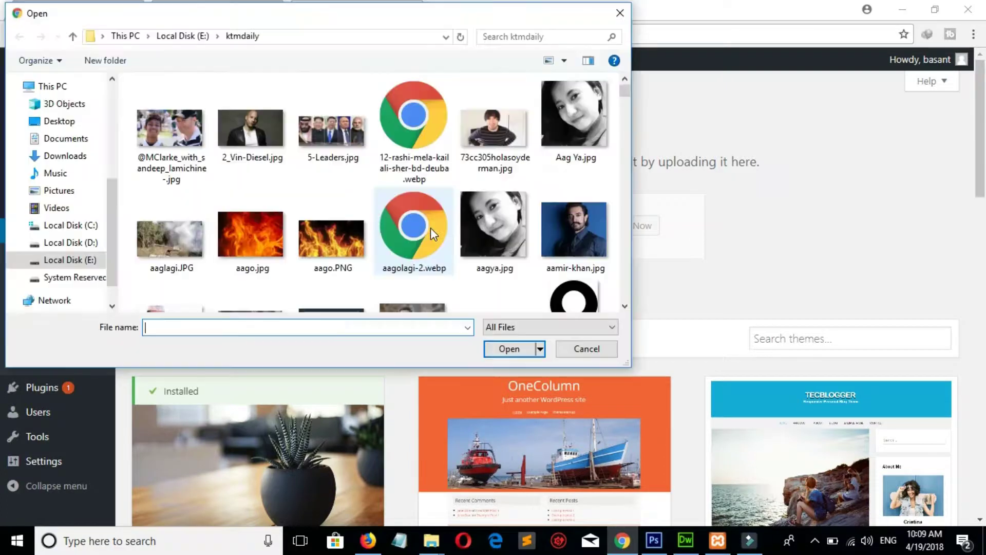
left_click(72, 244)
scroll(203, 134, "down", 5)
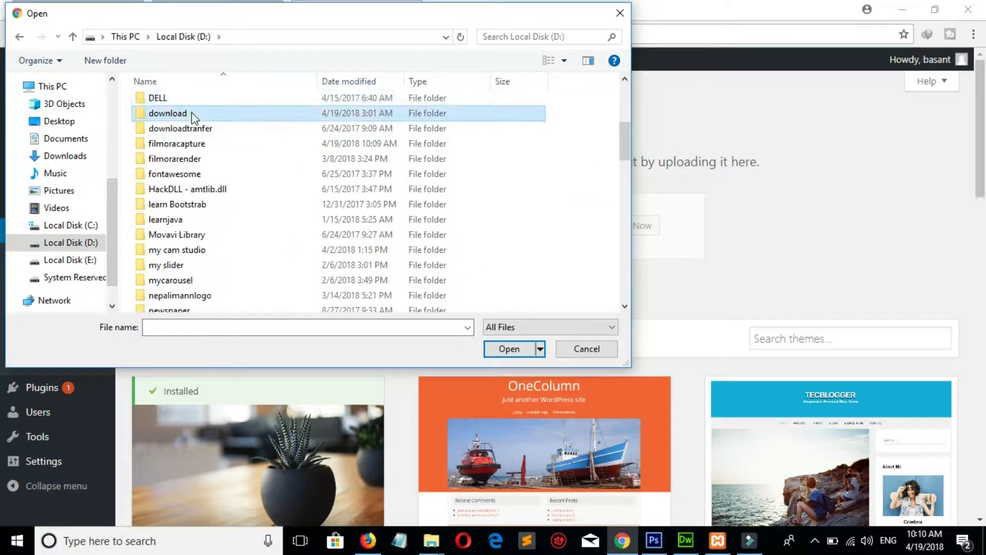
double_click(193, 115)
left_click_drag(624, 103, 624, 171)
left_click(206, 190)
left_click(517, 353)
left_click(630, 227)
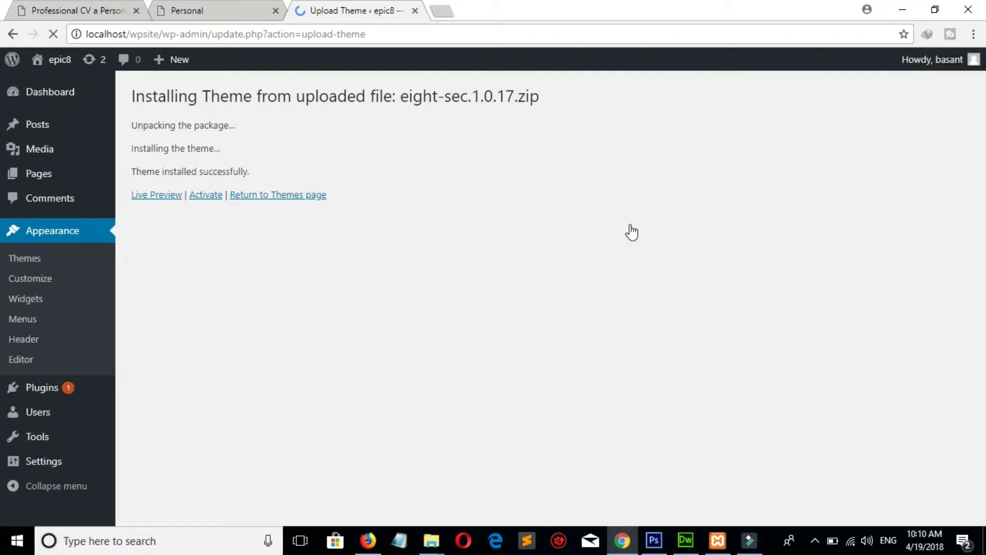
left_click(206, 196)
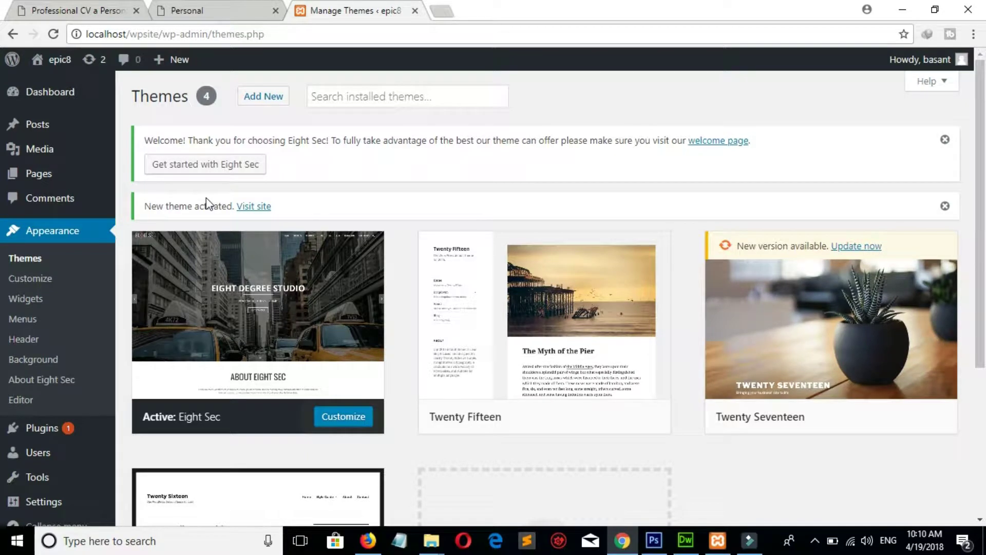
Preview the live site with Eight Sec applied, then view the About Eight Sec getting-started steps
mouse_move(64, 66)
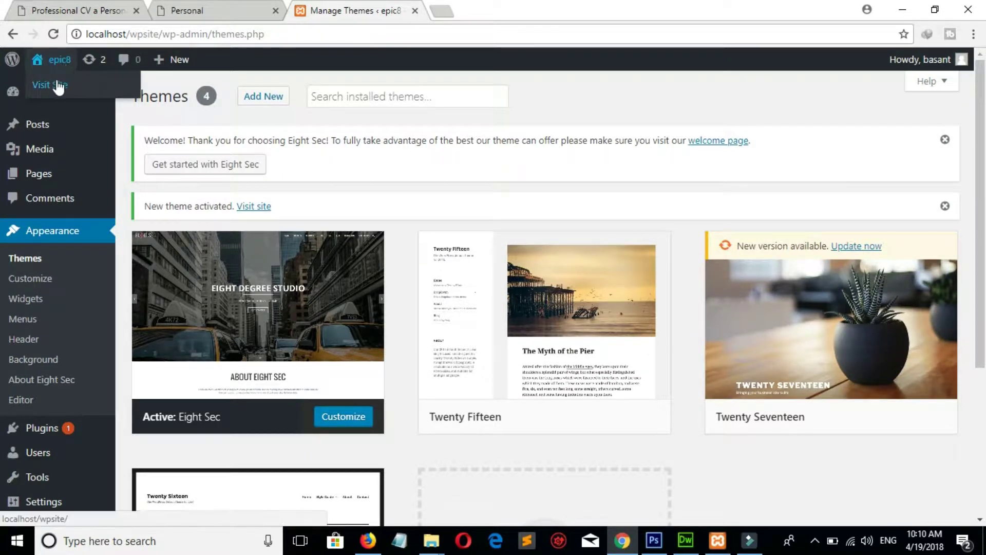
middle_click(55, 83)
left_click(485, 10)
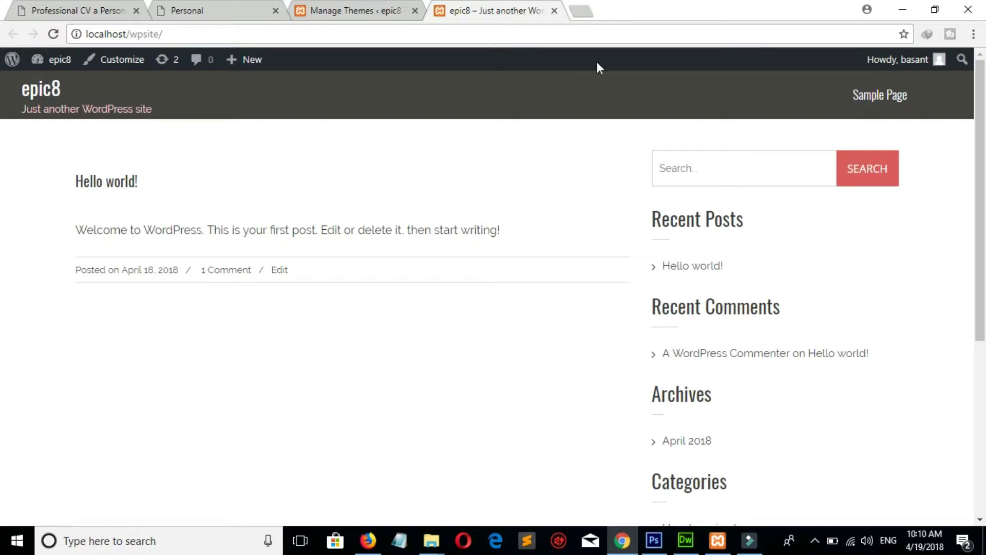
left_click(555, 10)
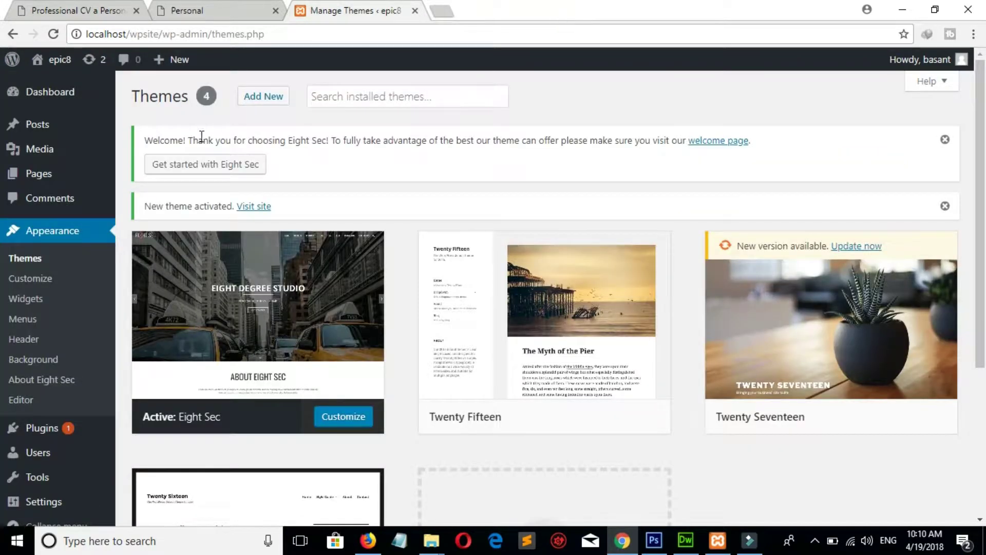
left_click(39, 380)
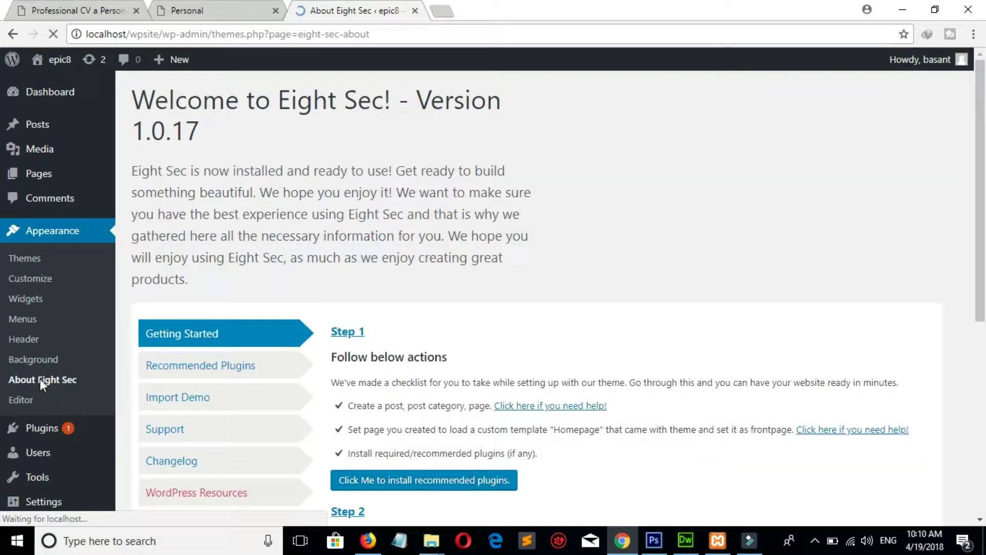
scroll(369, 154, "down", 3)
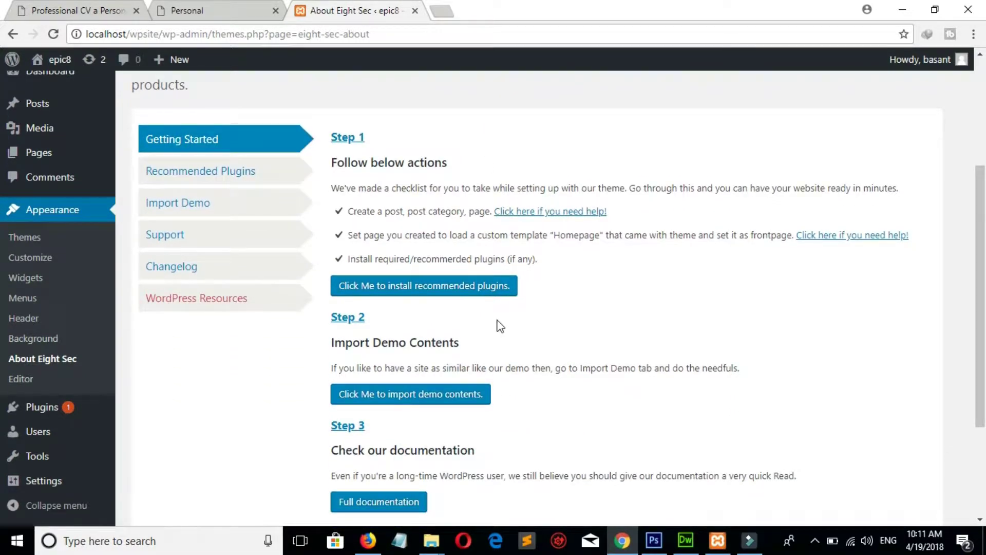
Install and activate the recommended Coming Soon landing page plugin
left_click(479, 284)
scroll(945, 239, "down", 2)
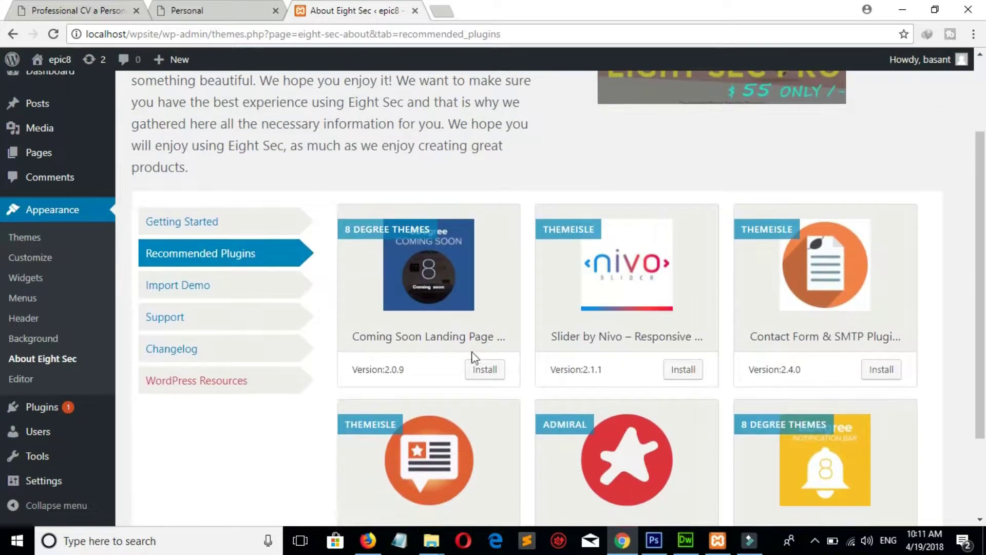
left_click(479, 372)
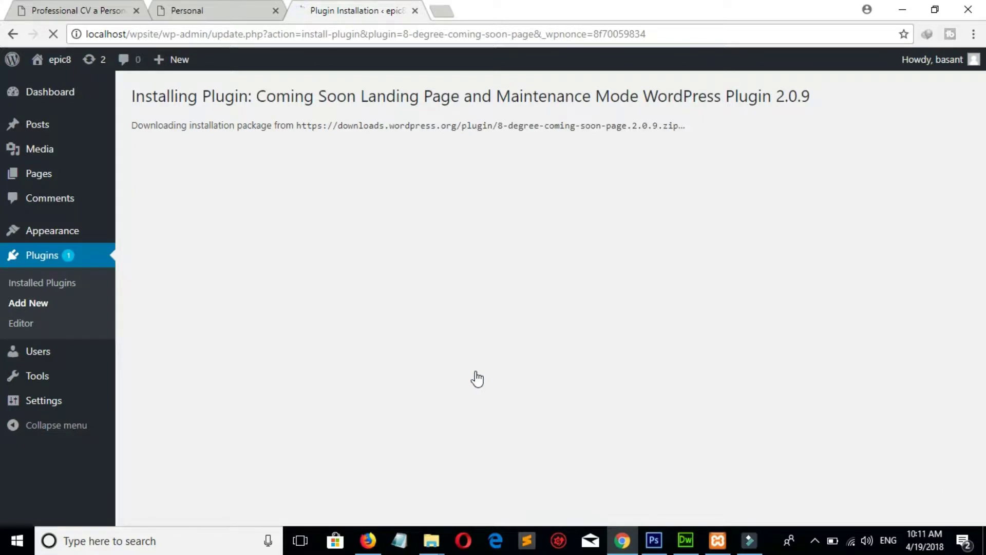
left_click(193, 232)
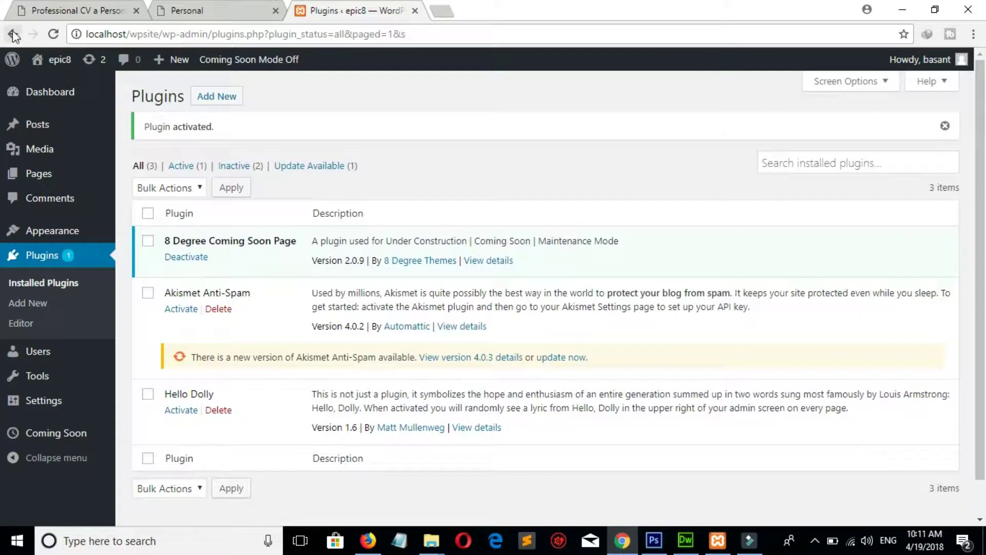
left_click(14, 35)
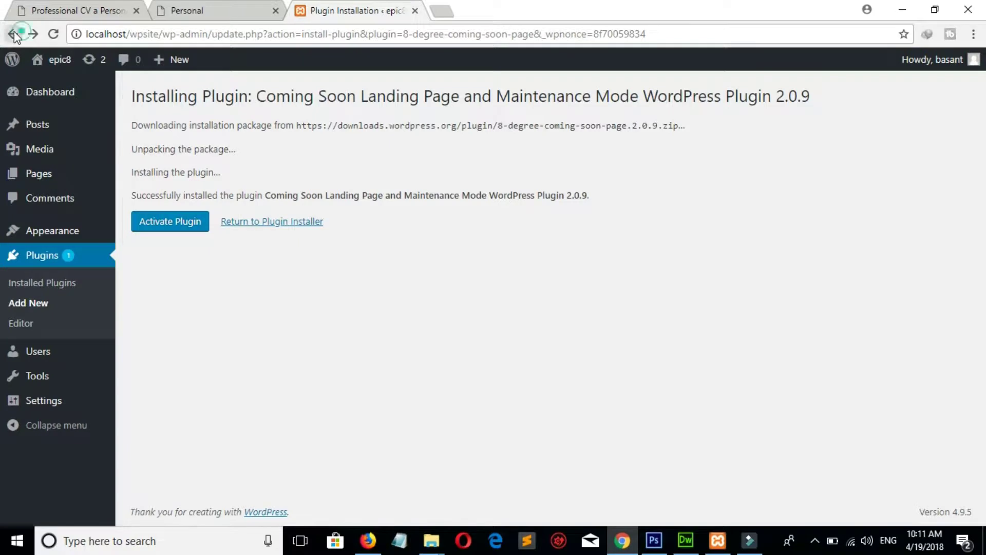
left_click(14, 34)
Install and activate Slider by Nivo, then review the installed plugins list
left_click(679, 374)
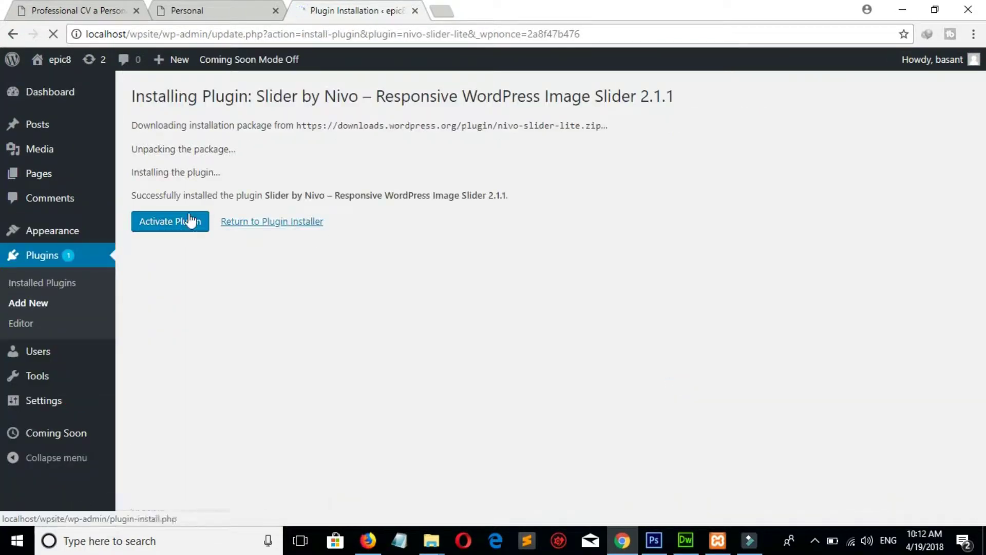
left_click(181, 222)
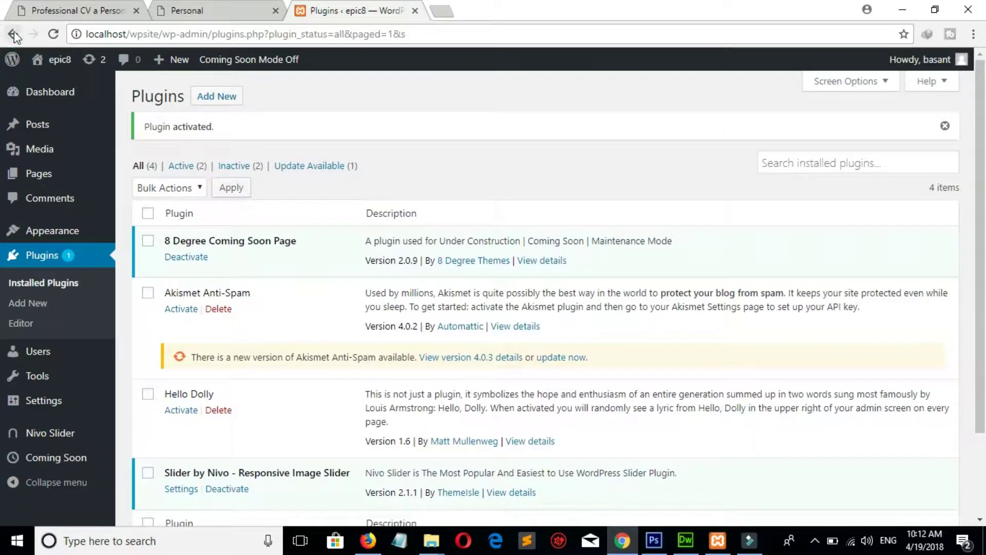
left_click(14, 34)
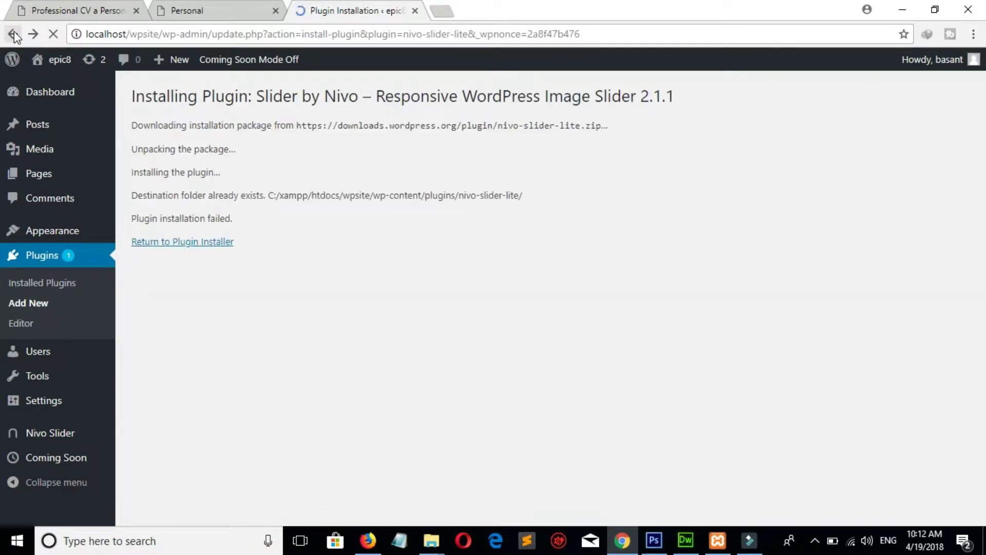
left_click(189, 245)
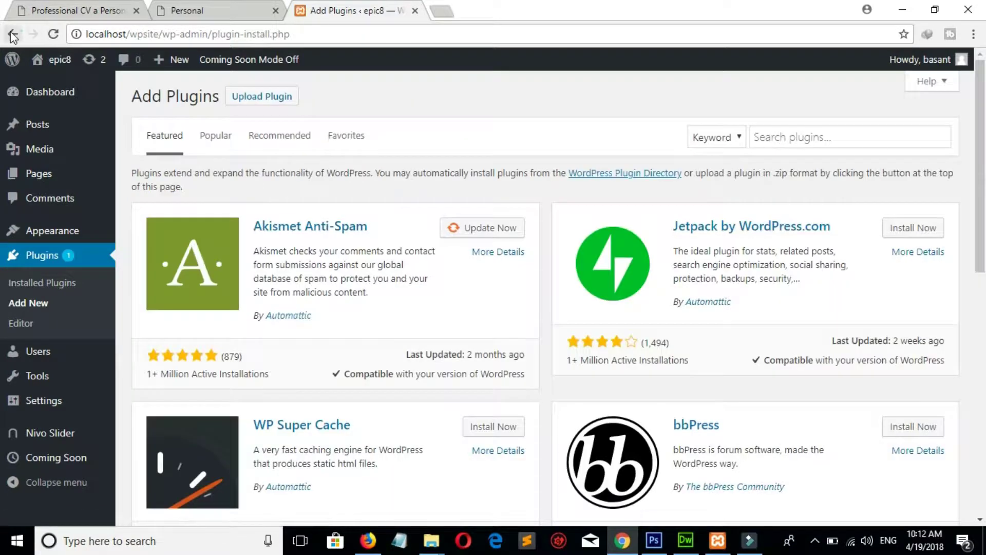
left_click(13, 35)
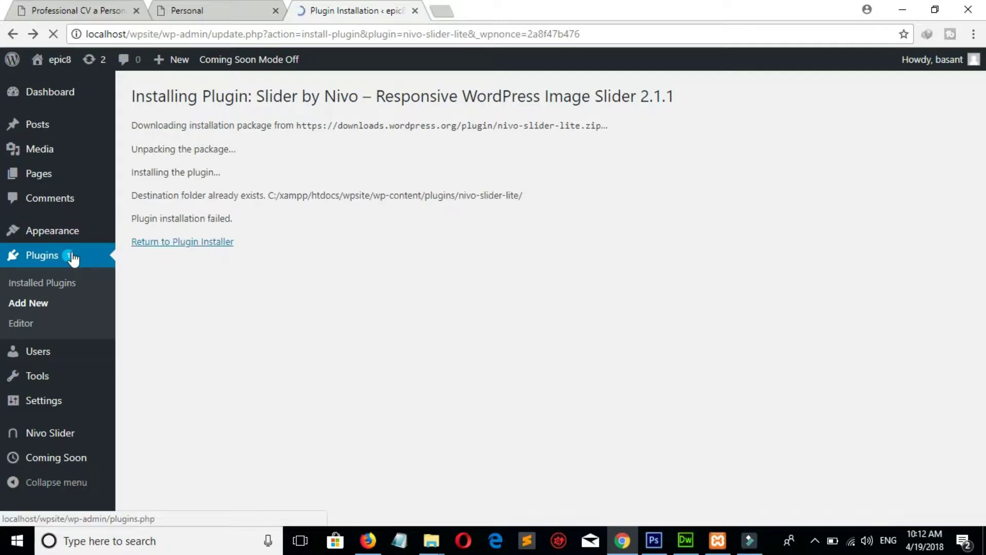
left_click(65, 282)
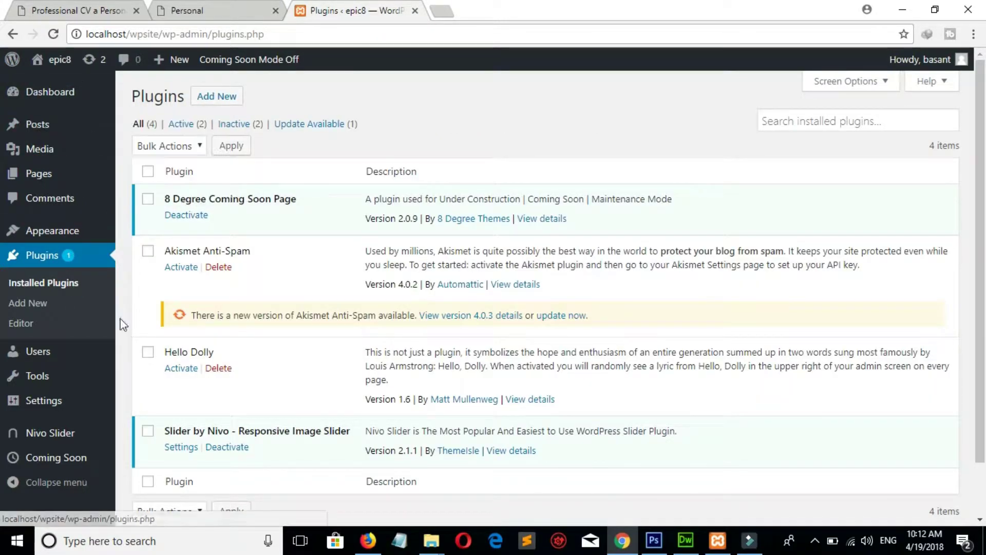
Install and activate the recommended PirateForms contact form plugin
mouse_move(83, 230)
left_click(146, 351)
scroll(2, 229, "down", 3)
left_click(475, 349)
scroll(925, 262, "down", 3)
left_click(881, 319)
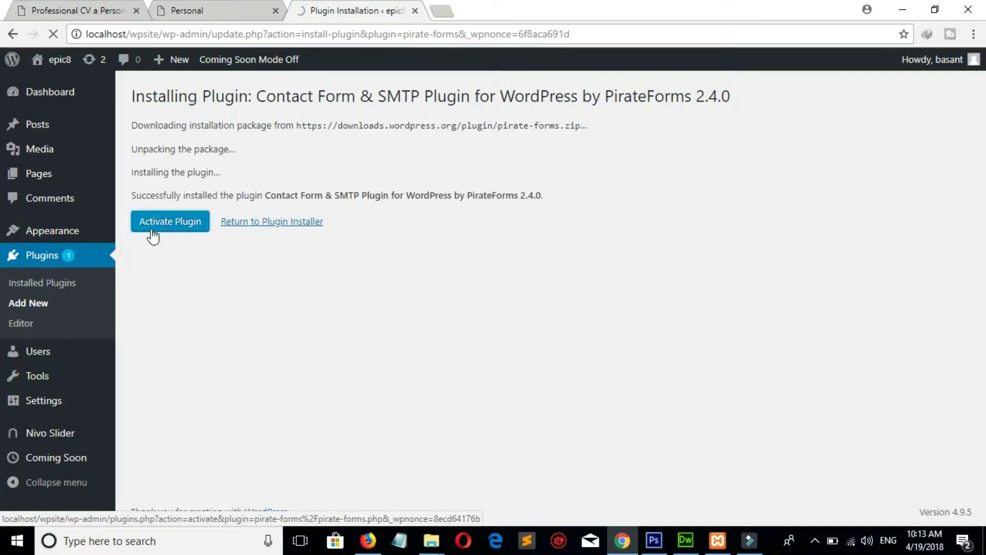
left_click(152, 234)
left_click(13, 35)
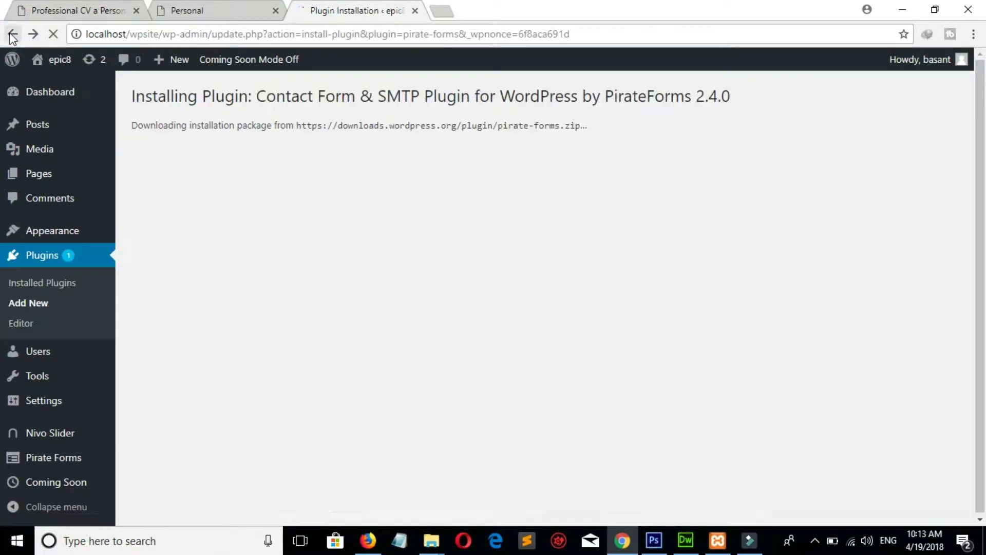
left_click(13, 35)
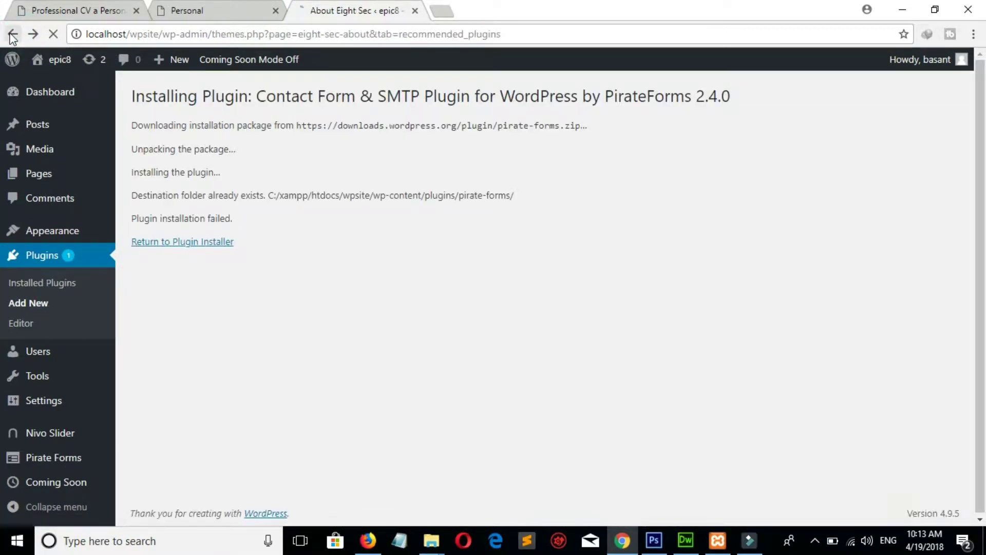
Install and activate WP Product Review Lite
scroll(981, 348, "down", 2)
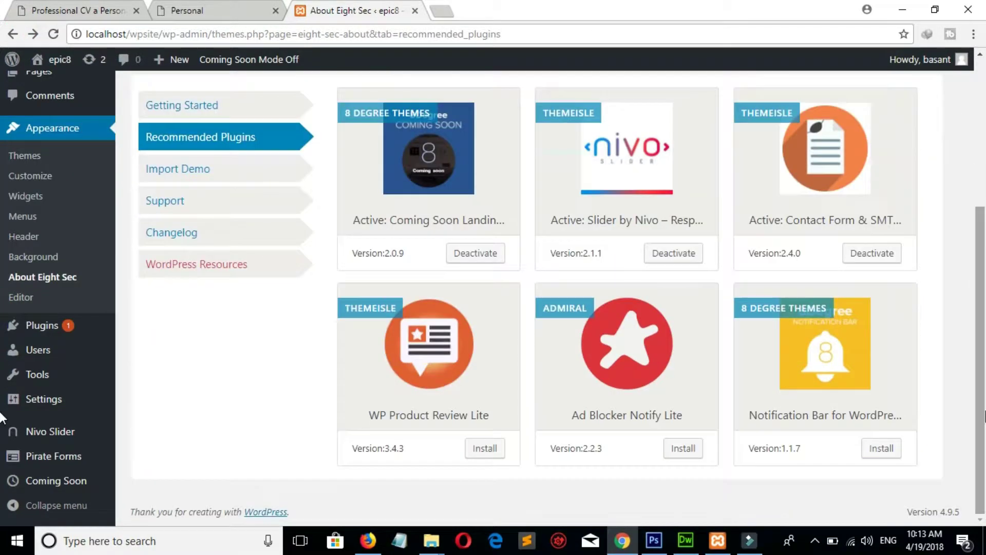
left_click(484, 450)
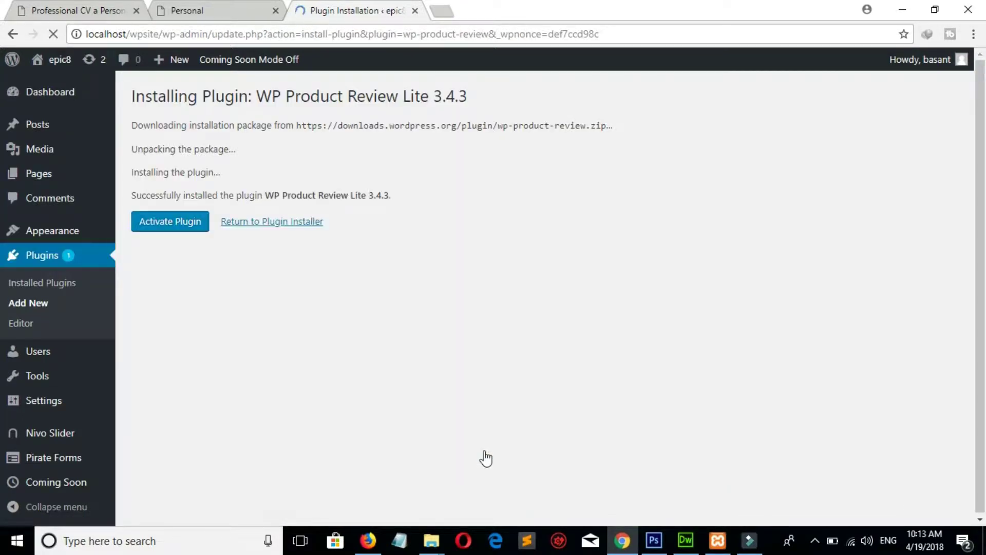
left_click(170, 221)
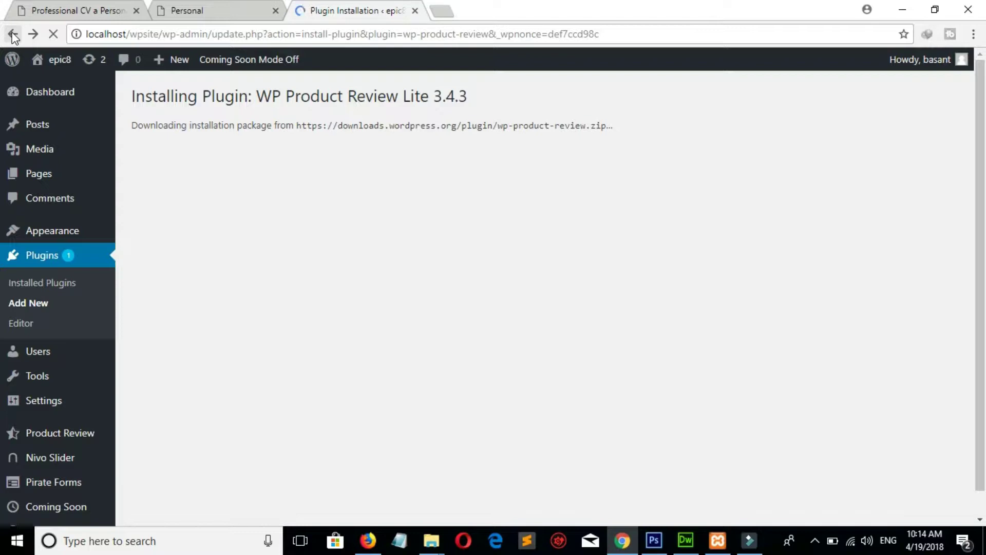
Install and activate Ad Blocker Notify Lite and accept its opt-in with Allow & Continue
left_click(88, 229)
left_click(39, 378)
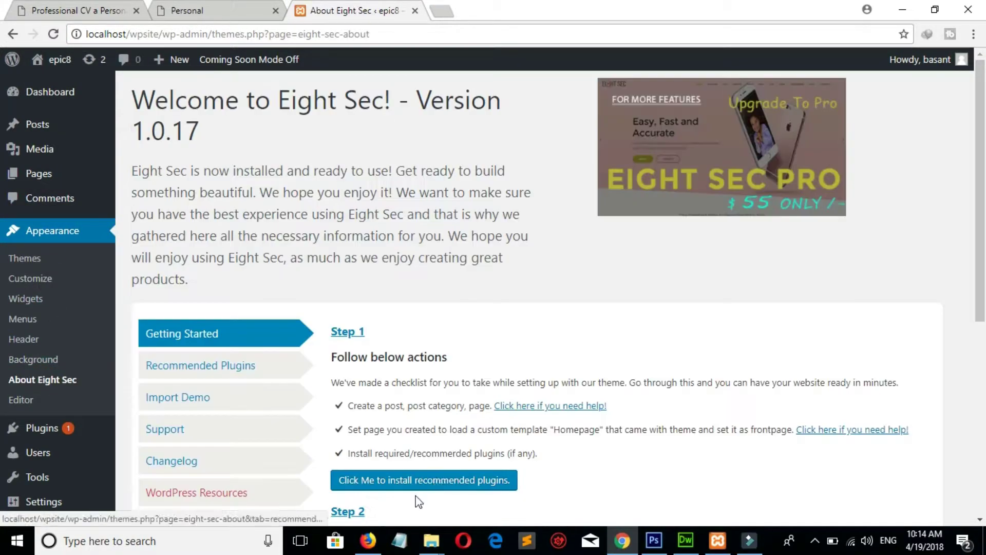
left_click(437, 480)
scroll(566, 334, "down", 5)
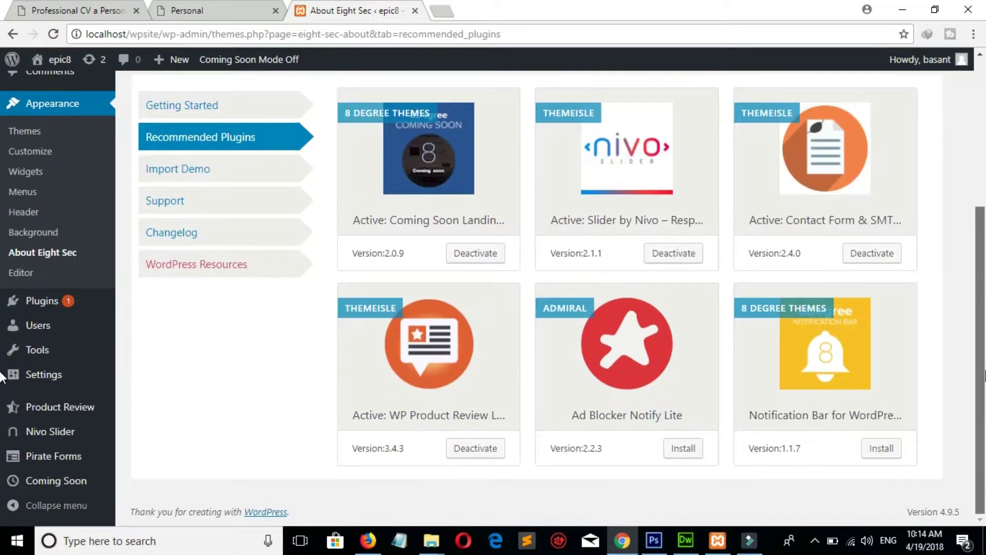
left_click(684, 449)
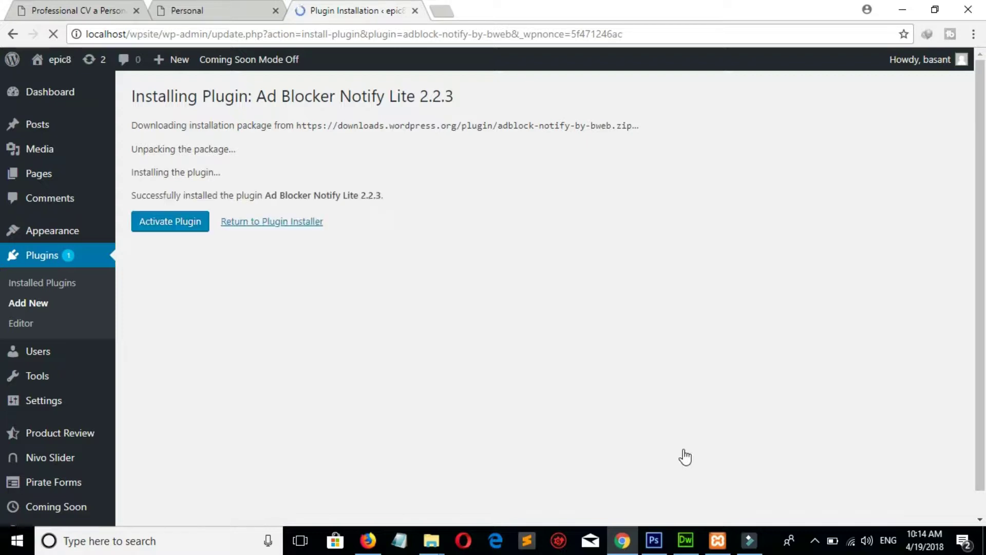
left_click(172, 226)
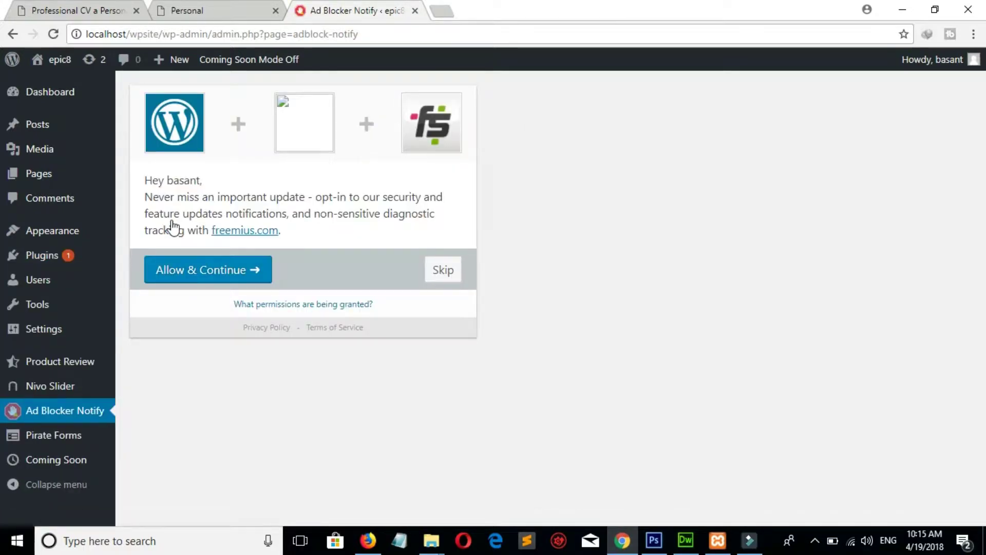
left_click(258, 270)
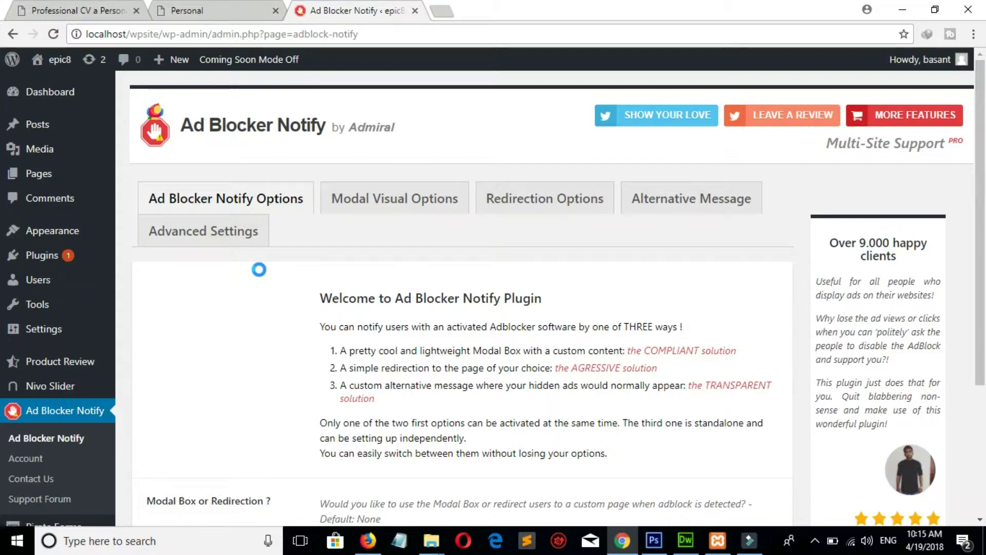
left_click(13, 34)
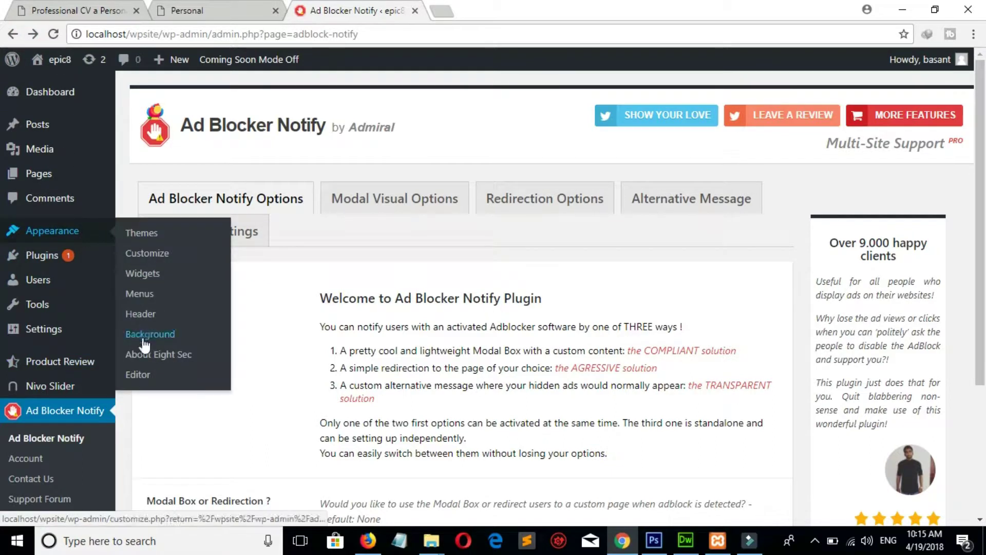
Install and activate Notification Bar for WordPress, then return to the About Eight Sec page
left_click(144, 353)
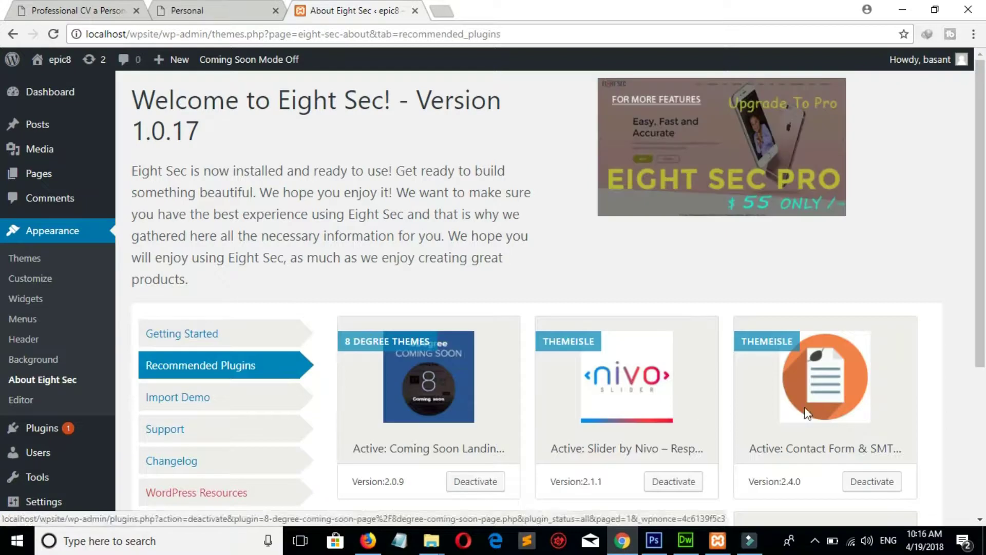
scroll(1, 278, "down", 4)
left_click(886, 452)
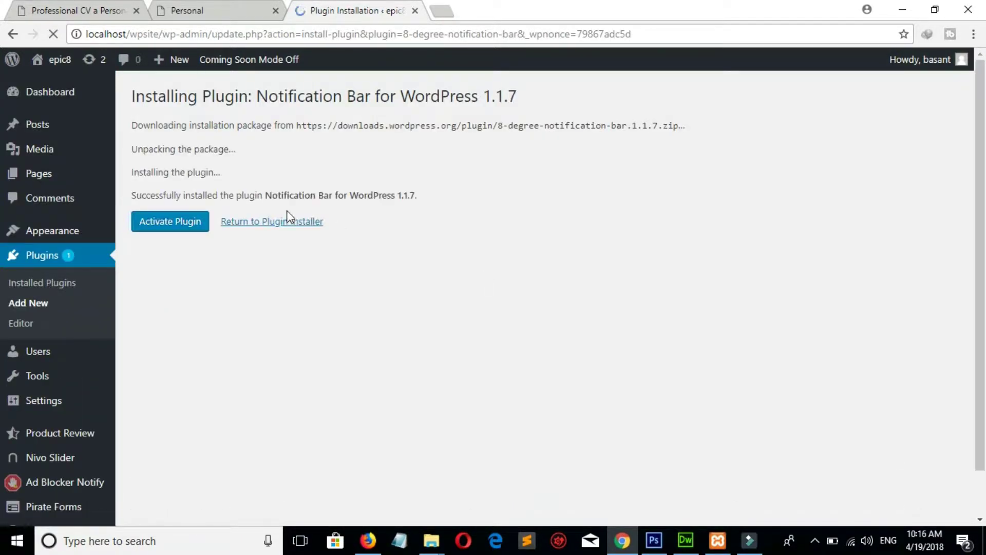
left_click(154, 222)
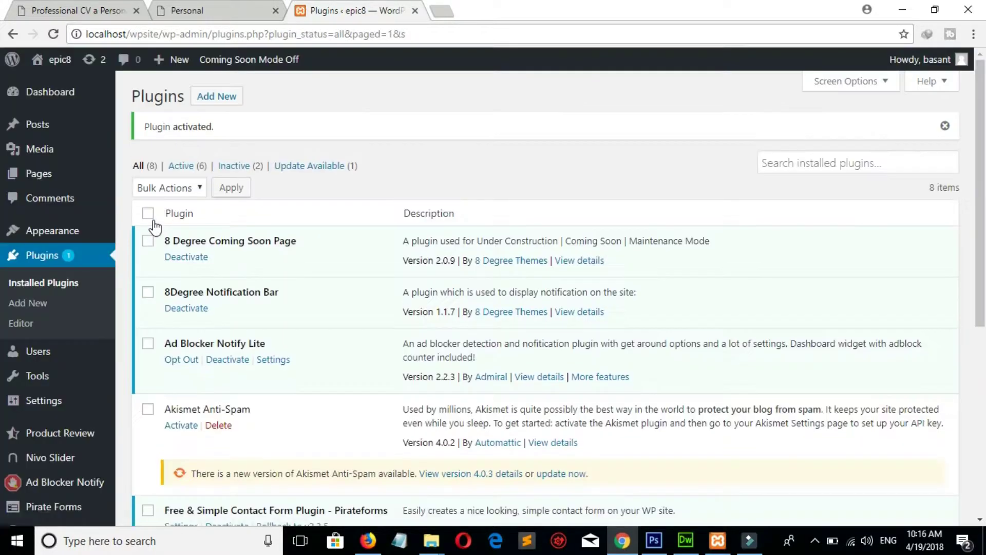
mouse_move(93, 231)
left_click(155, 352)
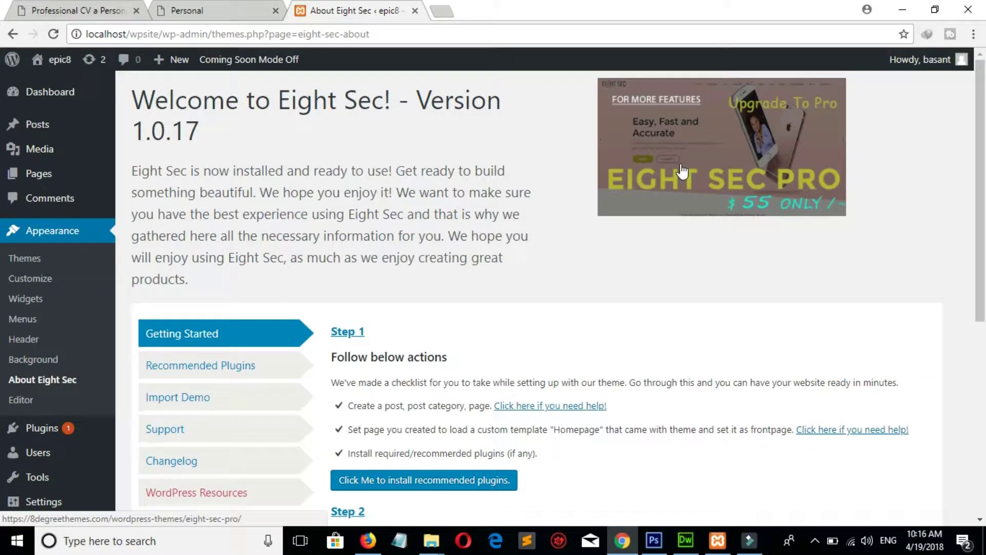
scroll(2, 304, "down", 8)
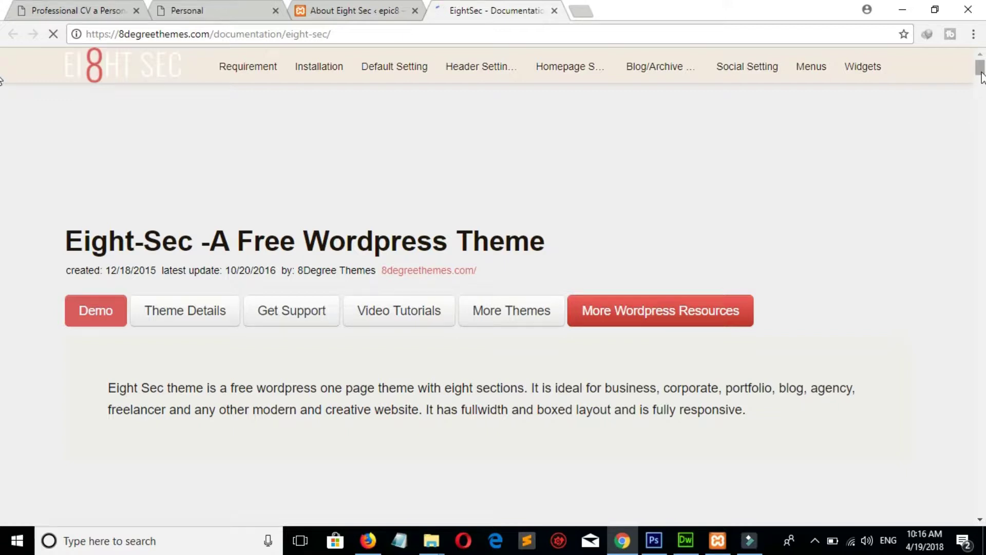
Scroll through the Eight Sec setup documentation page
mouse_move(982, 76)
left_mouse_down()
mouse_move(979, 267)
mouse_move(979, 70)
left_mouse_up()
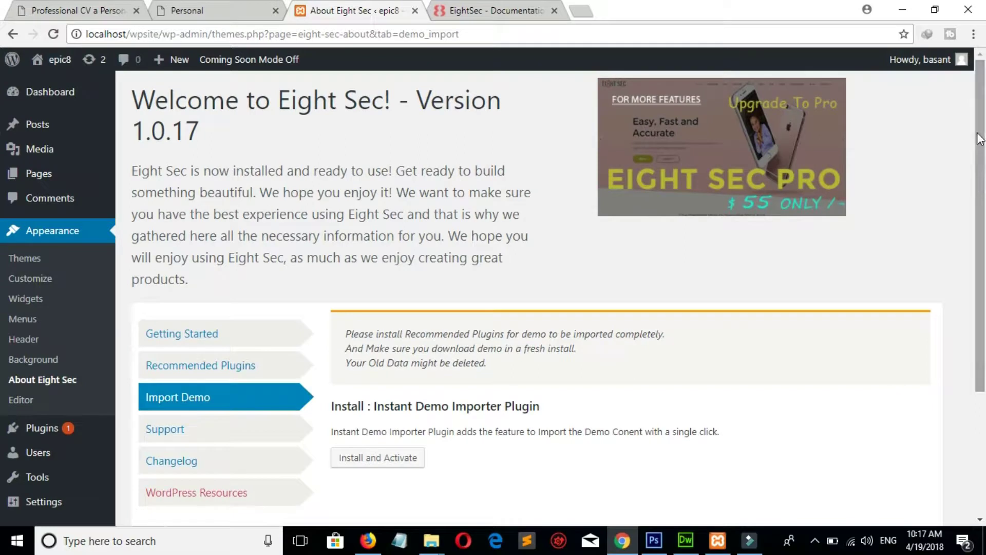
Install and activate the Instant Demo Importer, then import and confirm the Eight Sec demo
scroll(411, 287, "down", 2)
left_click(378, 323)
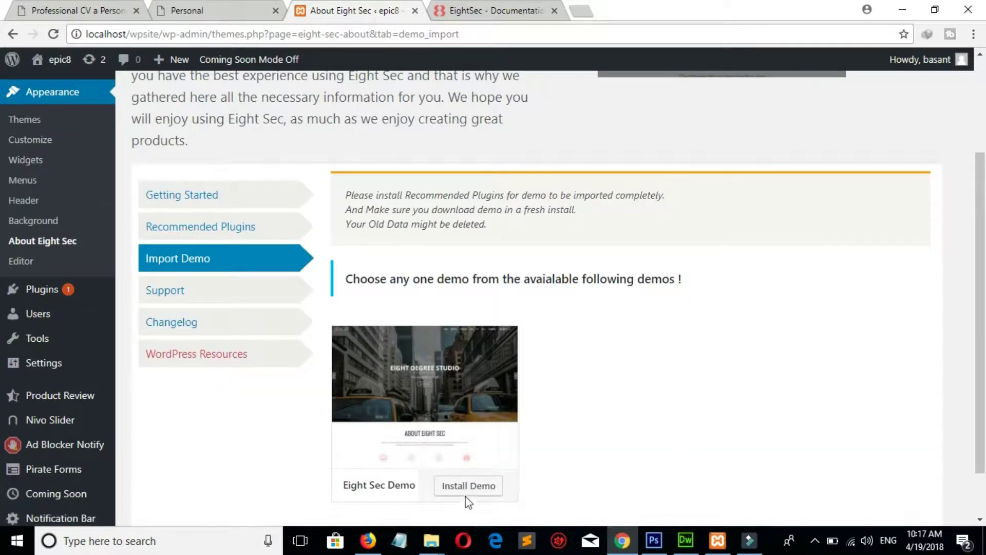
left_click(468, 487)
left_click(542, 111)
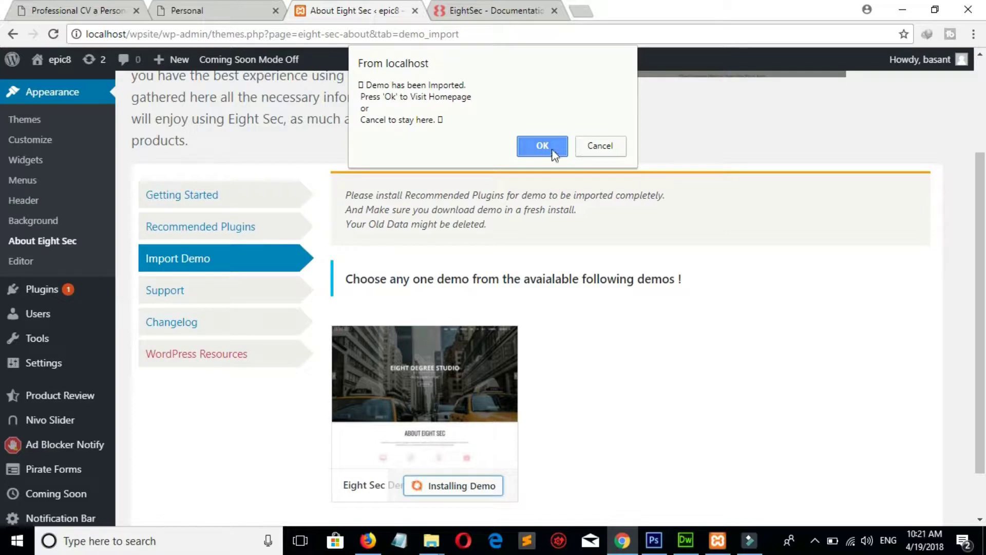
left_click(553, 148)
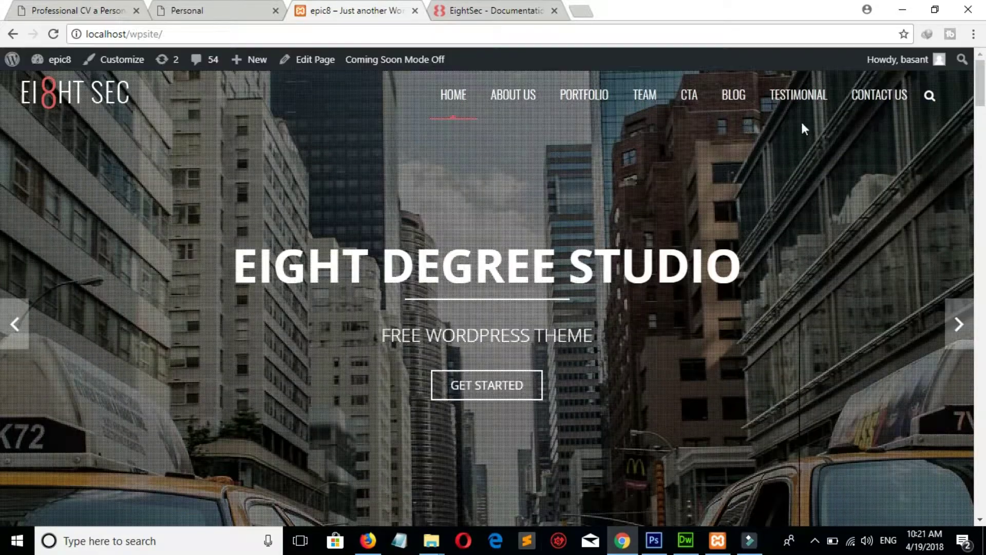
scroll(2, 206, "down", 10)
scroll(2, 330, "down", 5)
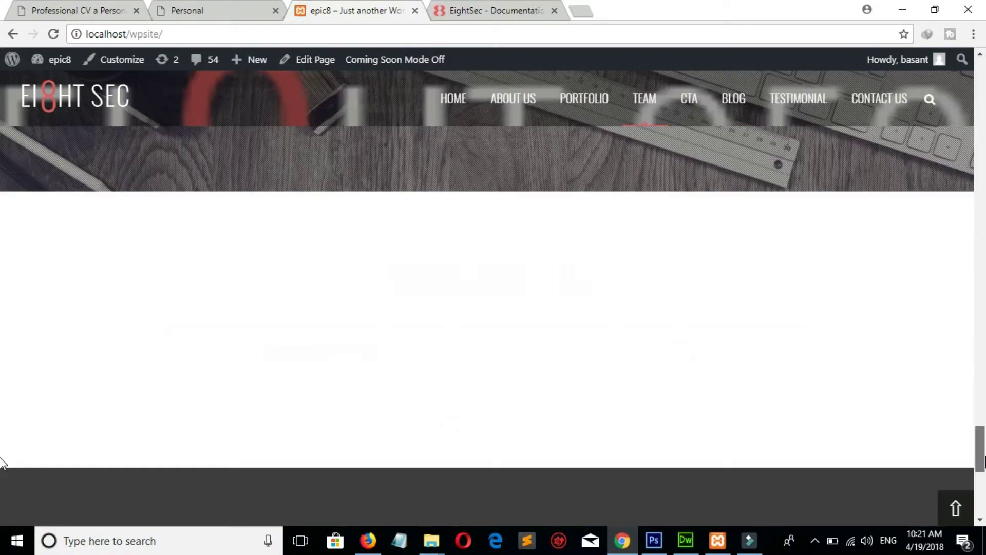
left_click_drag(978, 488, 979, 200)
scroll(2, 157, "up", 8)
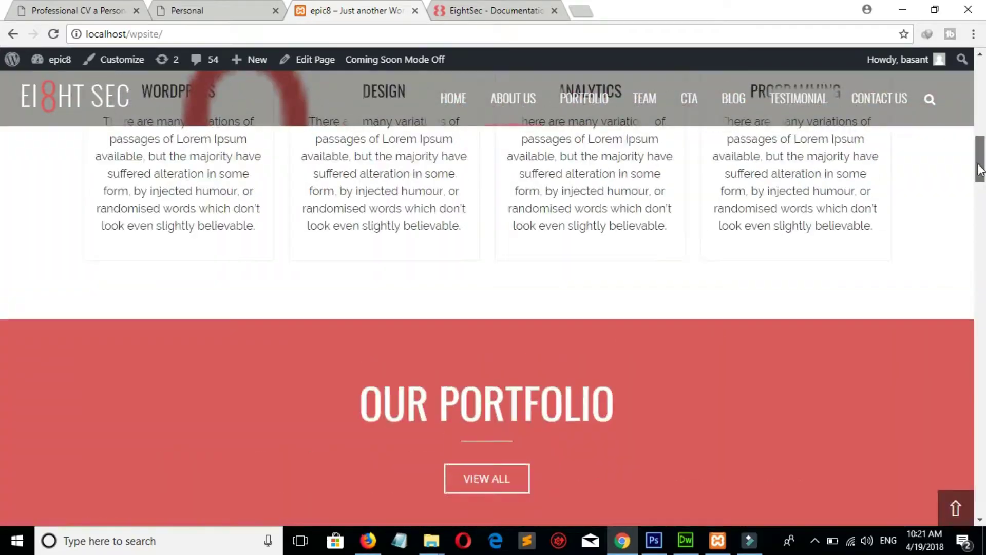
scroll(2, 268, "down", 15)
scroll(2, 290, "down", 15)
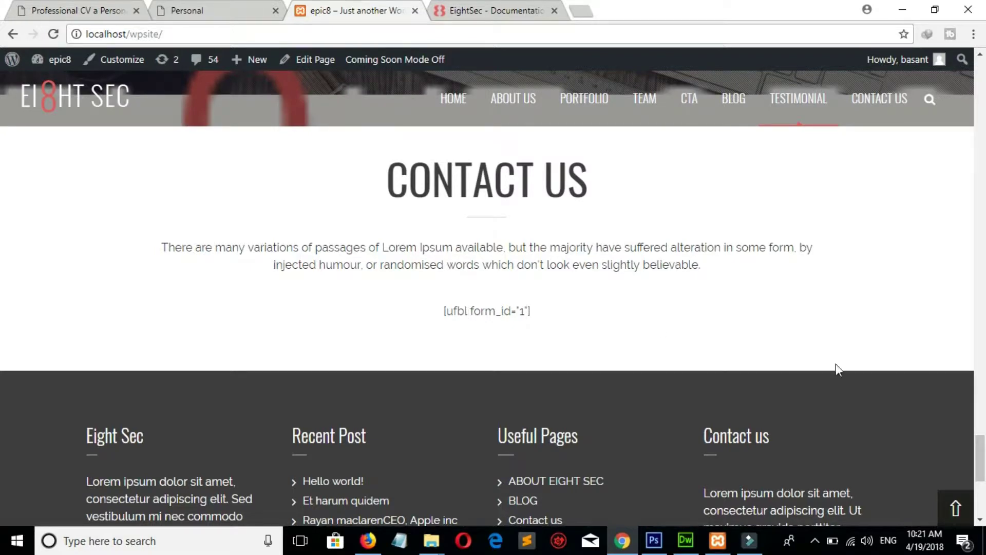
left_click(950, 34)
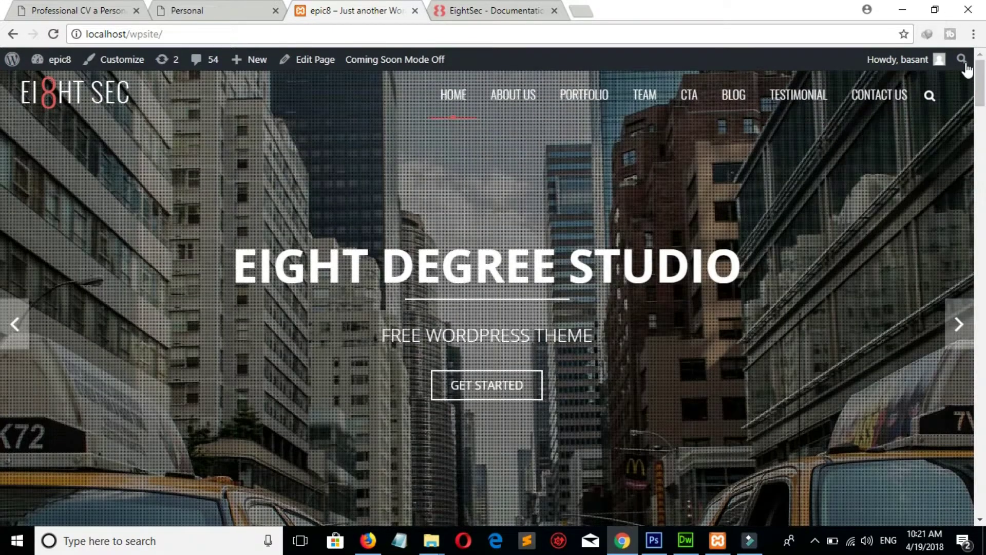
Copy the [pirate_forms] shortcode from the Pirate Forms plugin settings page
mouse_move(53, 59)
left_click(57, 84)
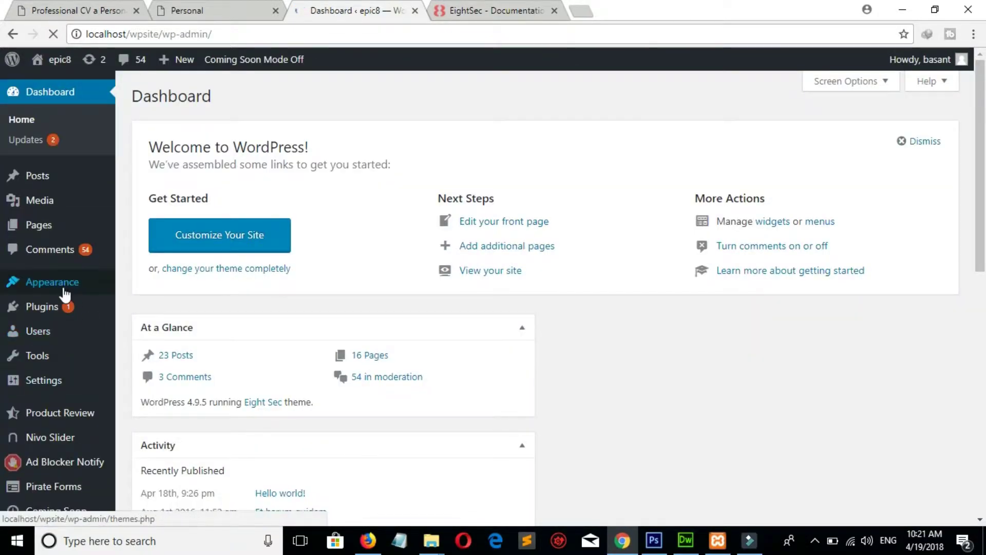
mouse_move(49, 308)
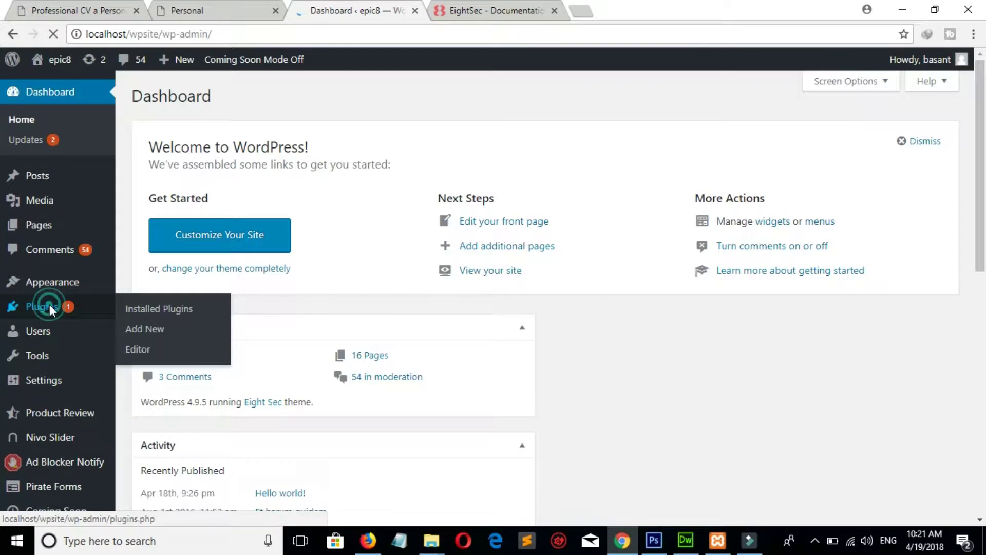
left_click(135, 310)
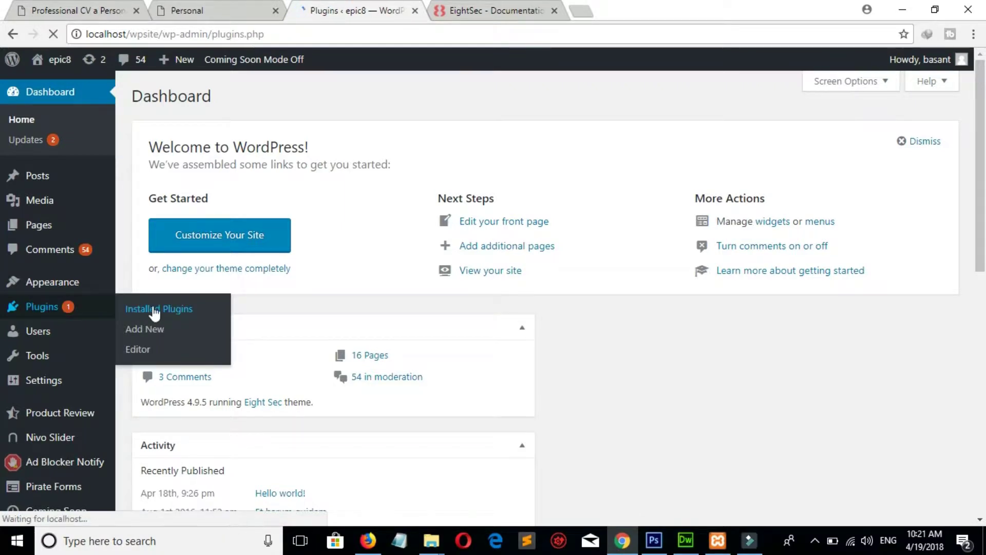
scroll(368, 227, "down", 3)
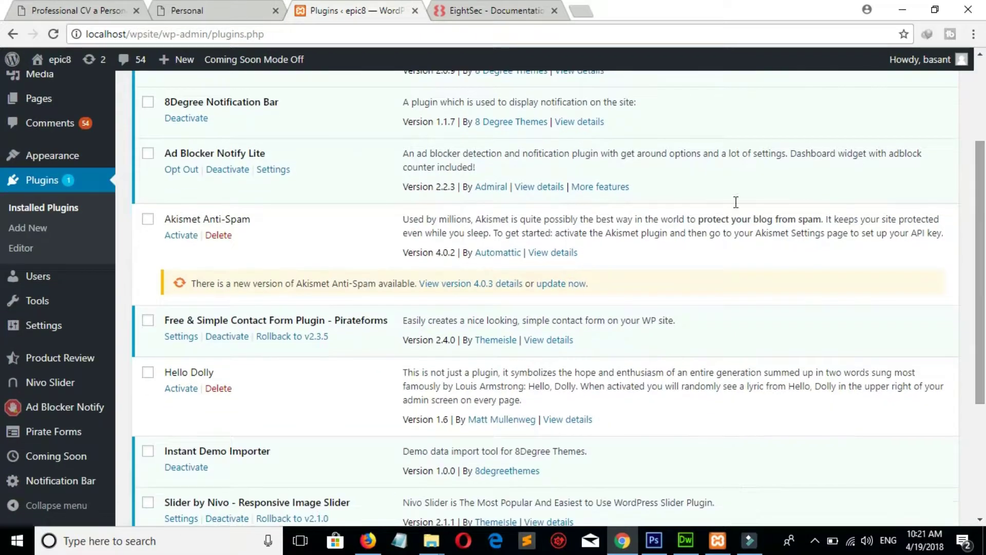
left_click(181, 337)
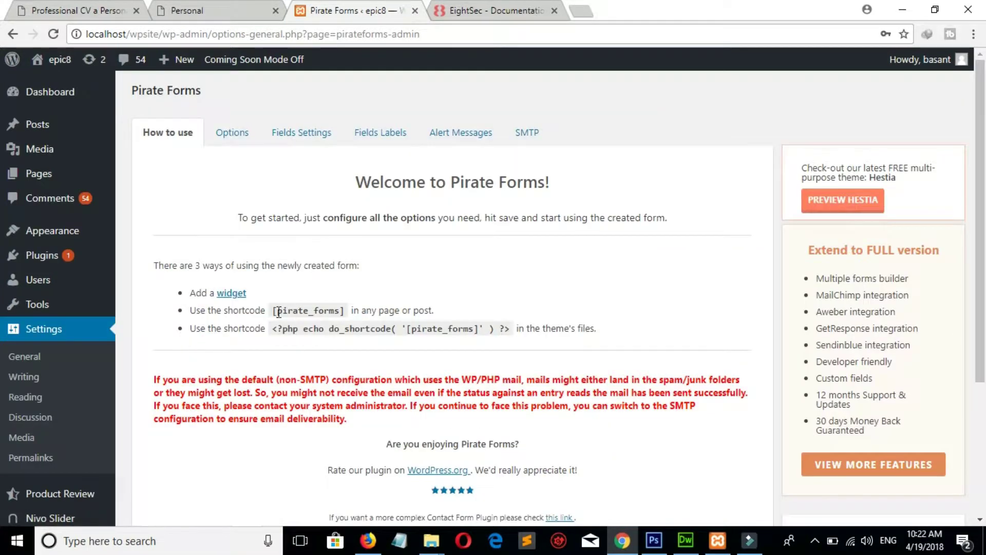
left_click_drag(273, 310, 346, 309)
key("ctrl+c")
left_click(58, 54)
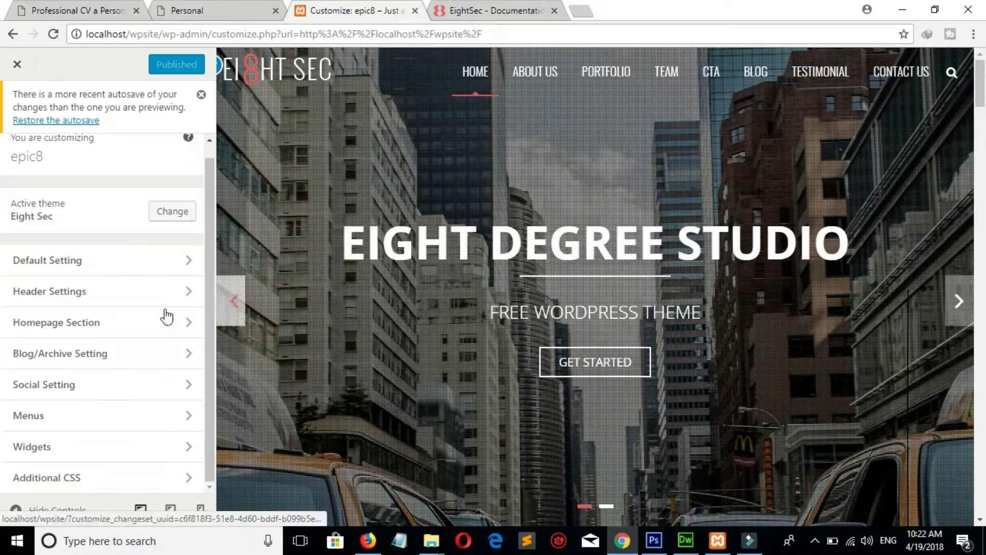
Replace the Contact Section shortcode with [pirate_forms] and publish
left_click(122, 325)
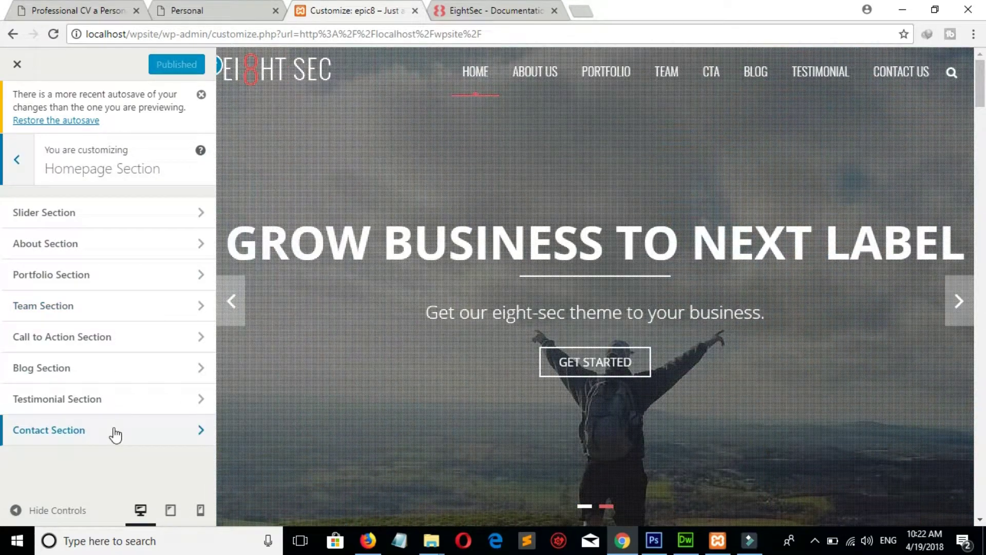
left_click(115, 434)
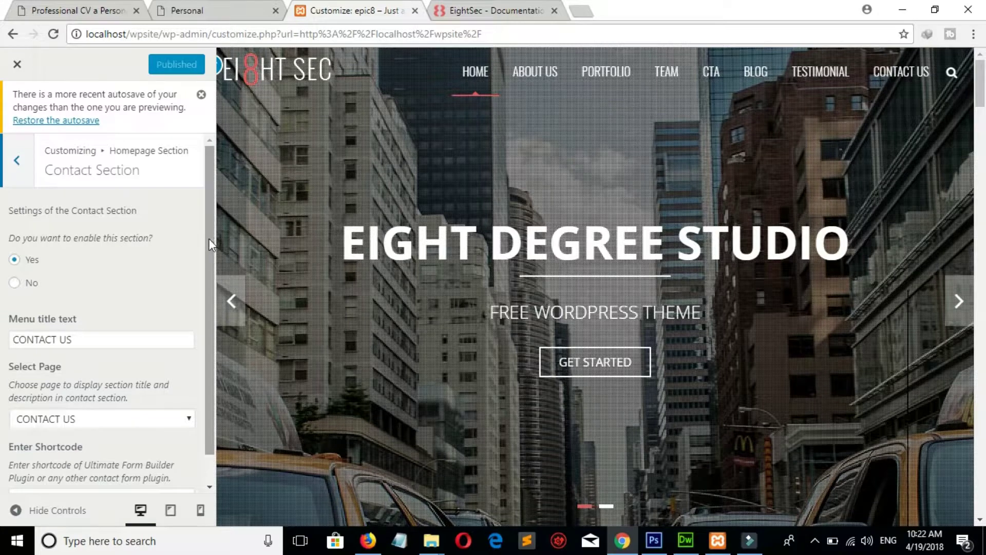
scroll(209, 238, "down", 1)
left_click_drag(99, 466, 7, 473)
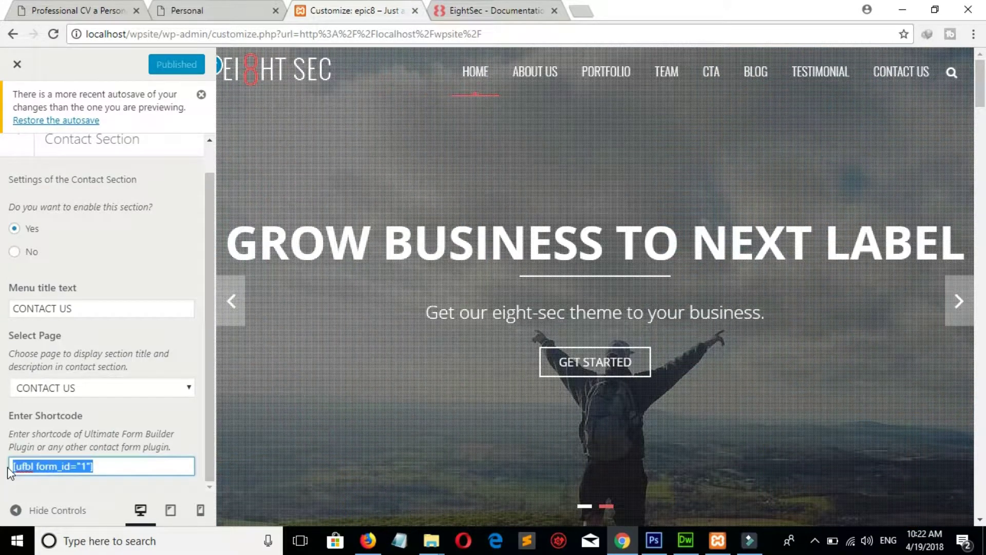
key("ctrl+v")
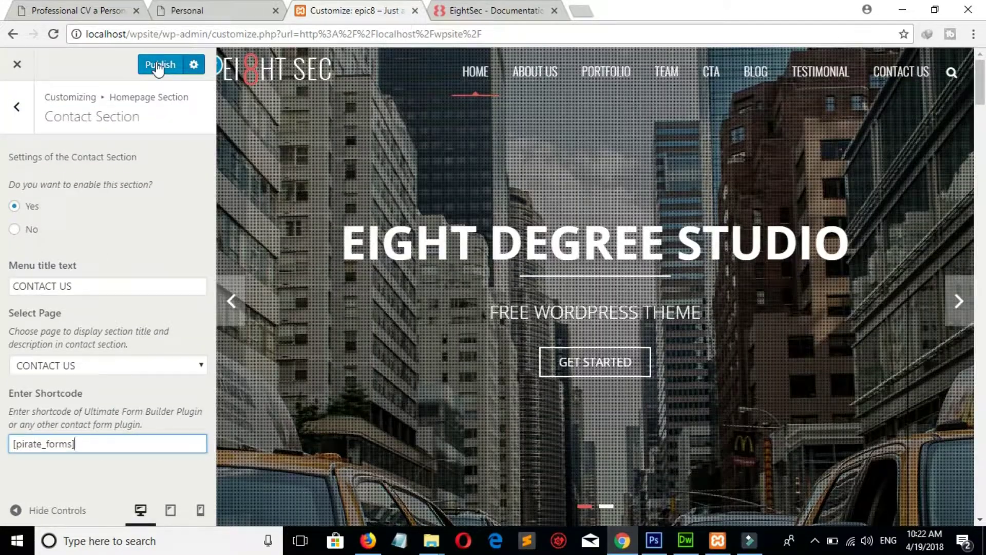
left_click(158, 65)
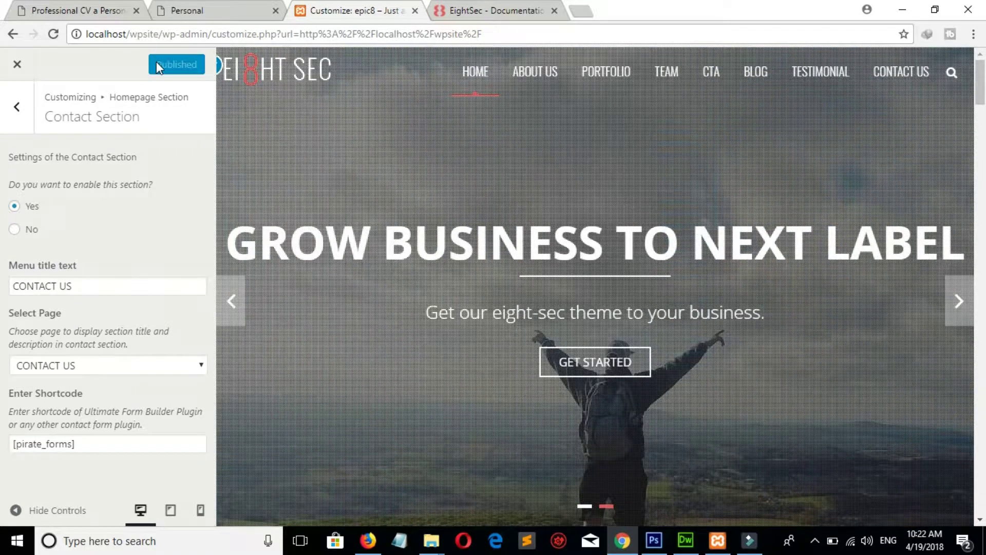
Close the Customizer and scroll the homepage to check the new contact form
left_click(18, 66)
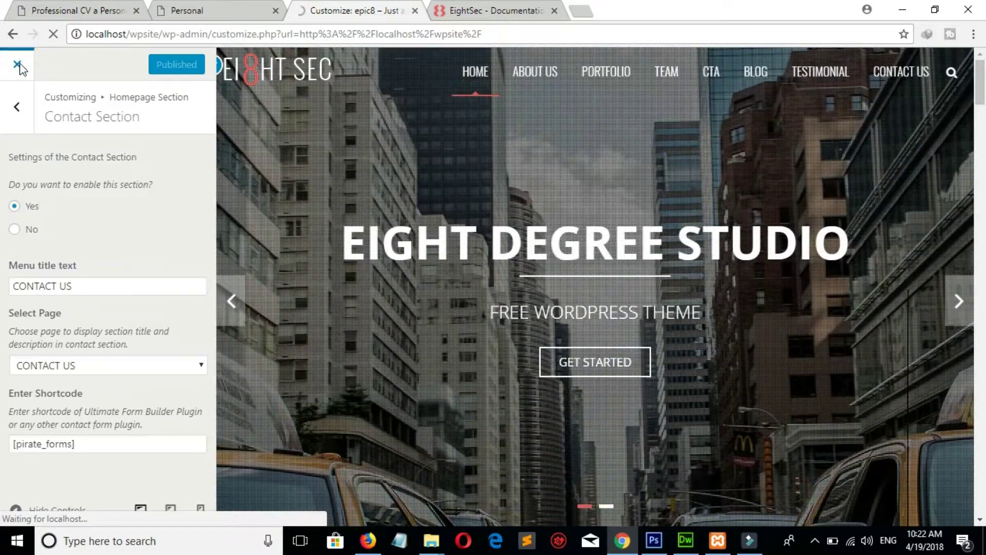
scroll(3, 352, "down", 20)
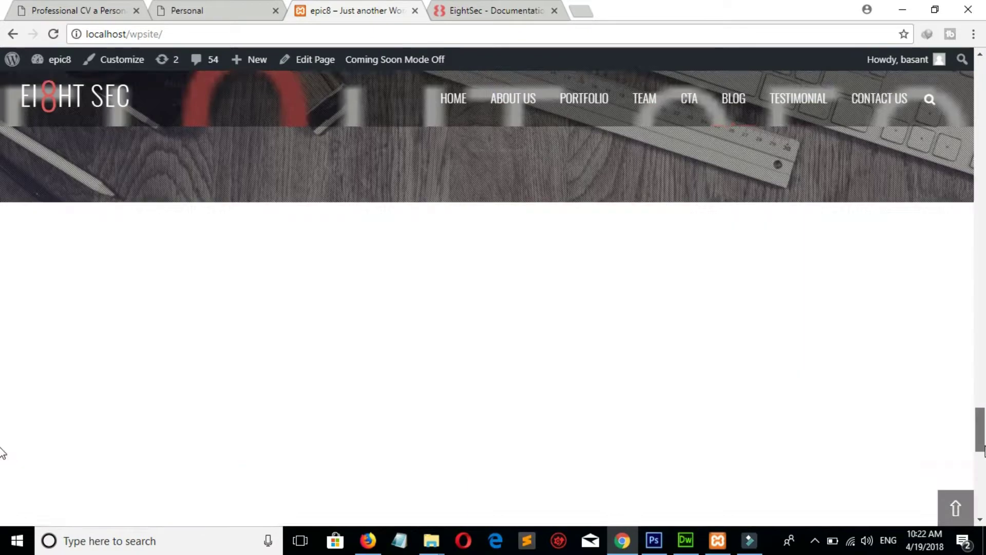
scroll(3, 483, "up", 9)
scroll(3, 478, "down", 2)
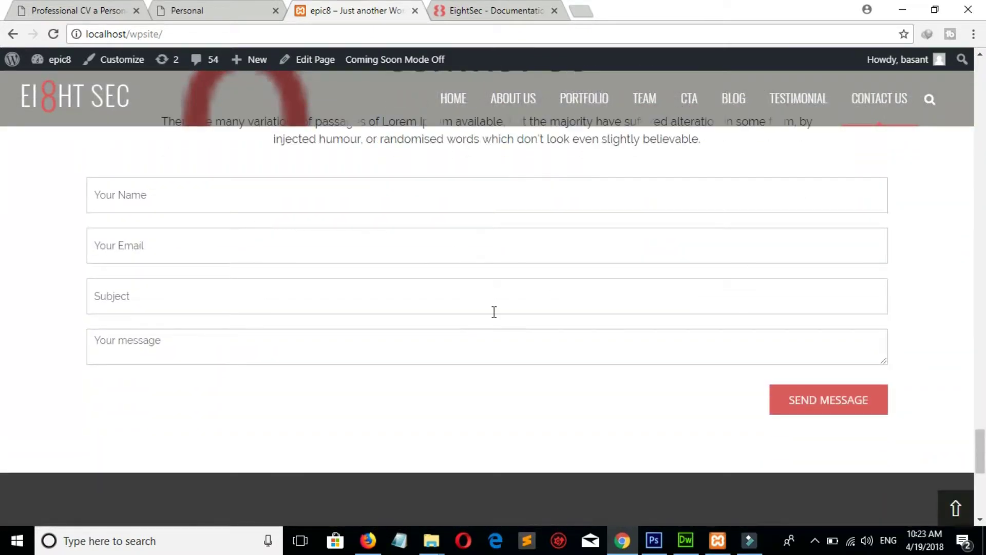
left_click_drag(981, 471, 982, 88)
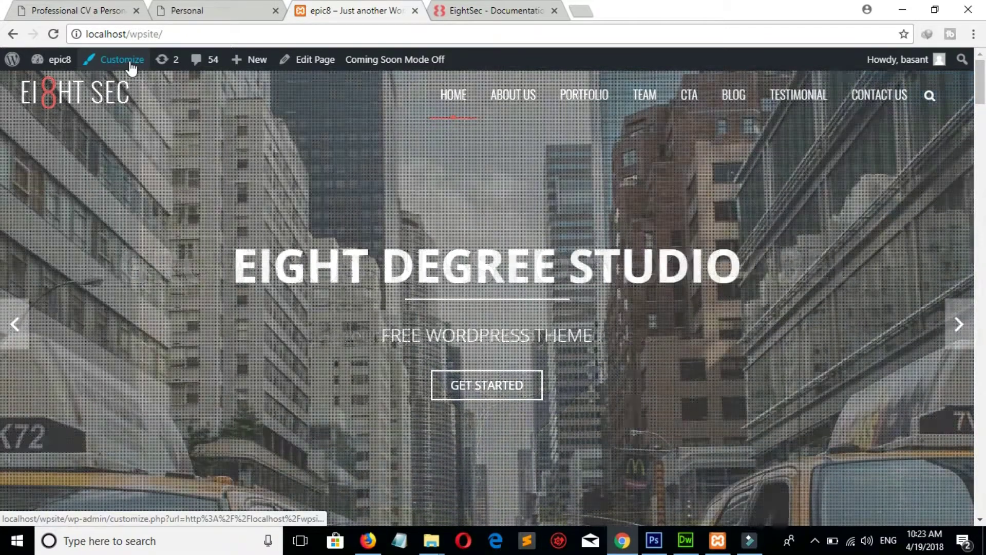
In the Customizer, review Site Identity and Header Image, leaving the site title and tagline hidden
left_click(130, 64)
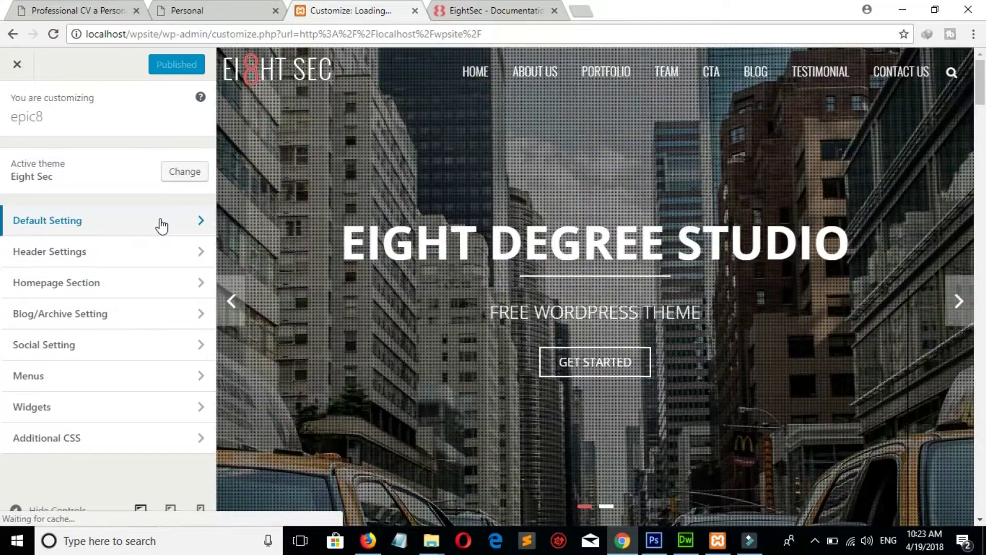
left_click(162, 226)
left_click(147, 160)
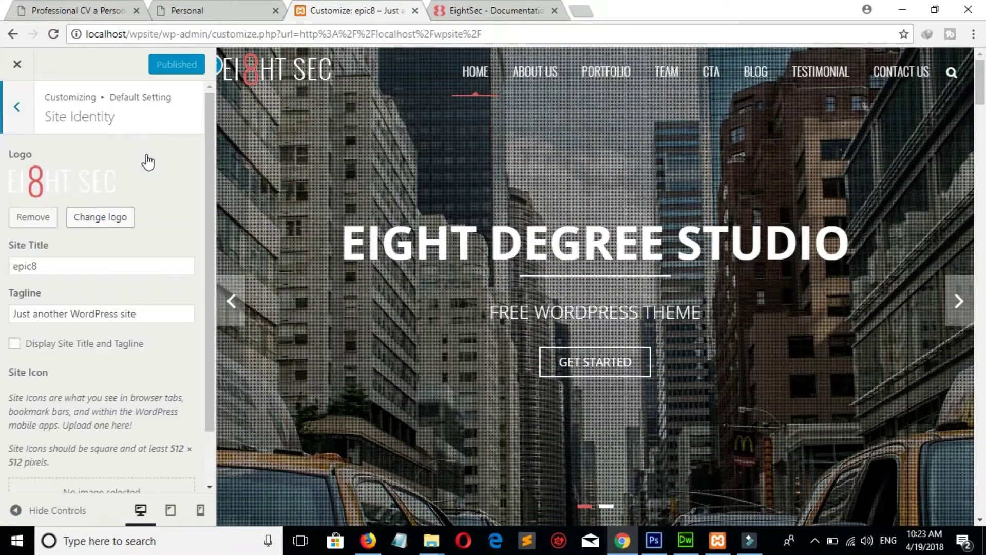
left_click(141, 314)
left_click(68, 259)
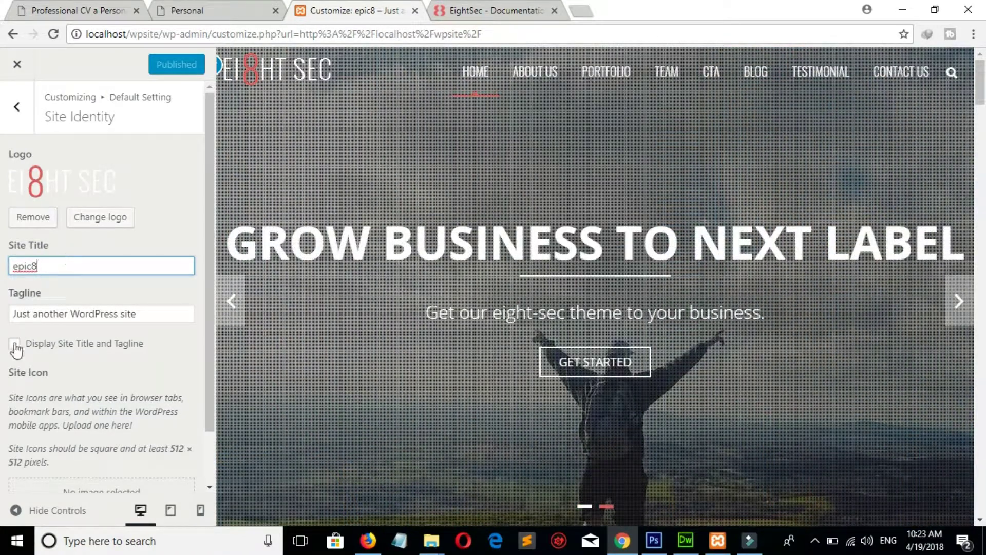
left_click(14, 343)
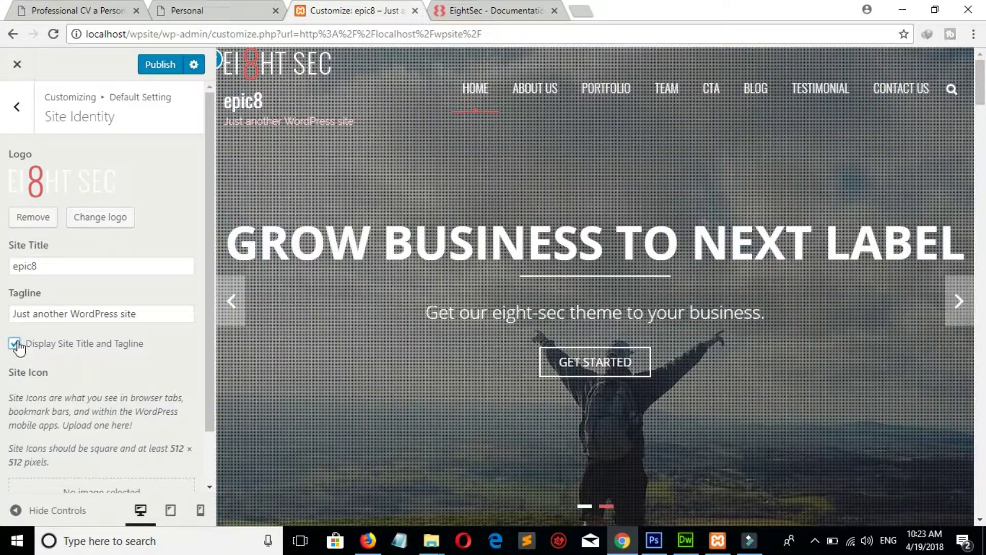
left_click(14, 343)
left_click(16, 108)
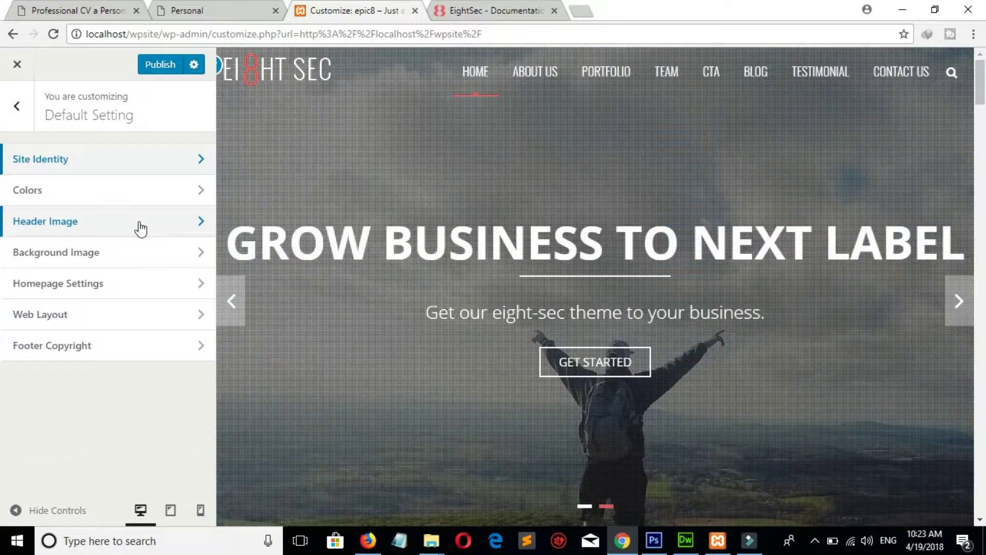
left_click(139, 223)
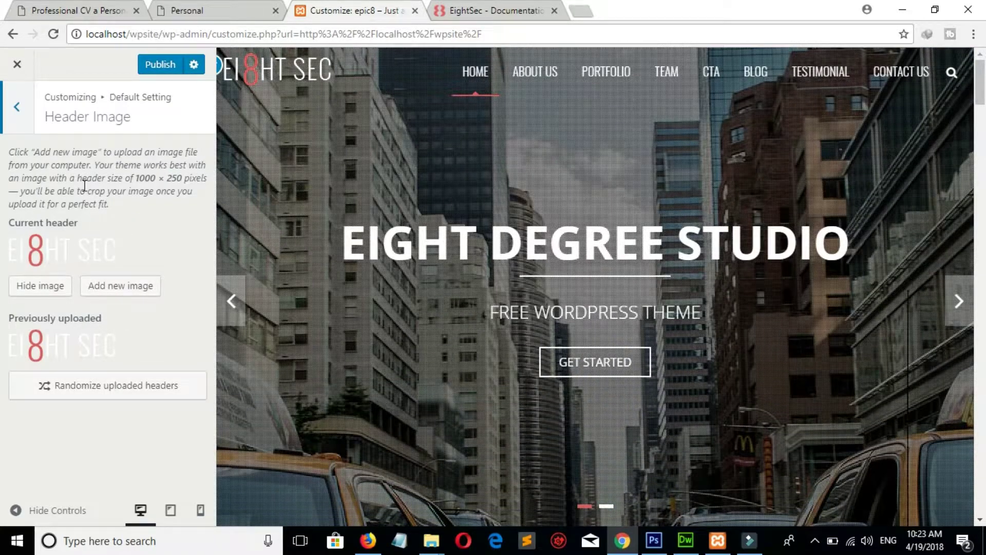
left_click(17, 106)
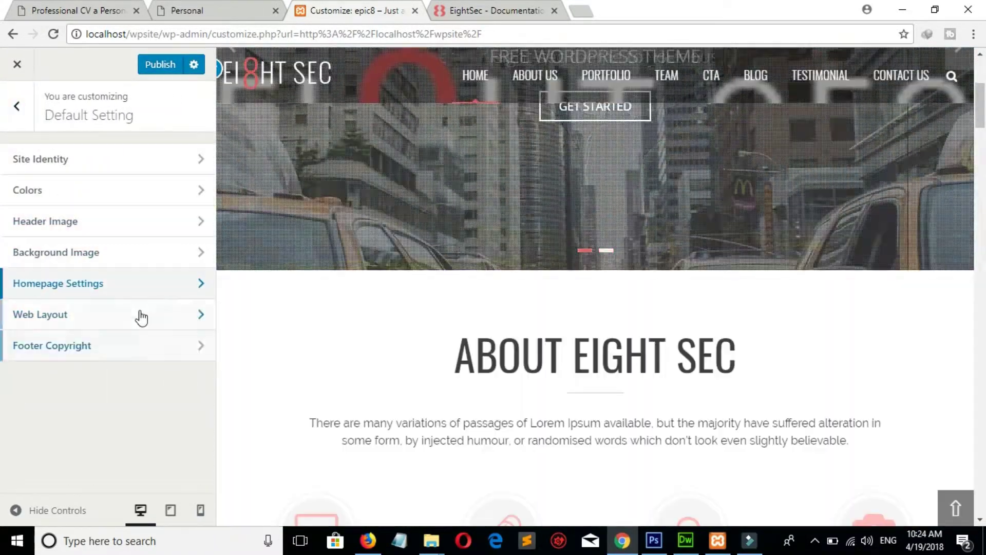
left_click(19, 108)
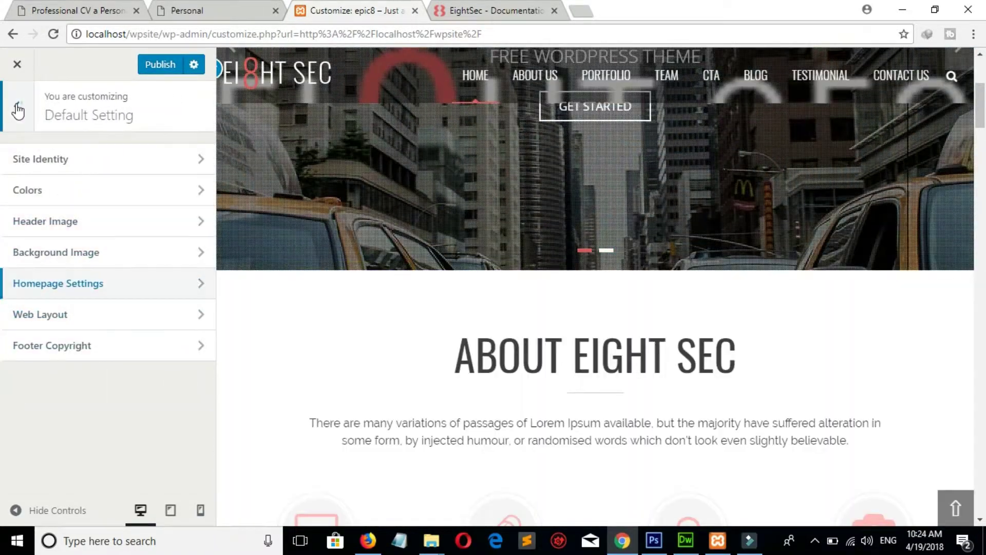
Turn off Show Search in Header and publish the change
left_click(162, 251)
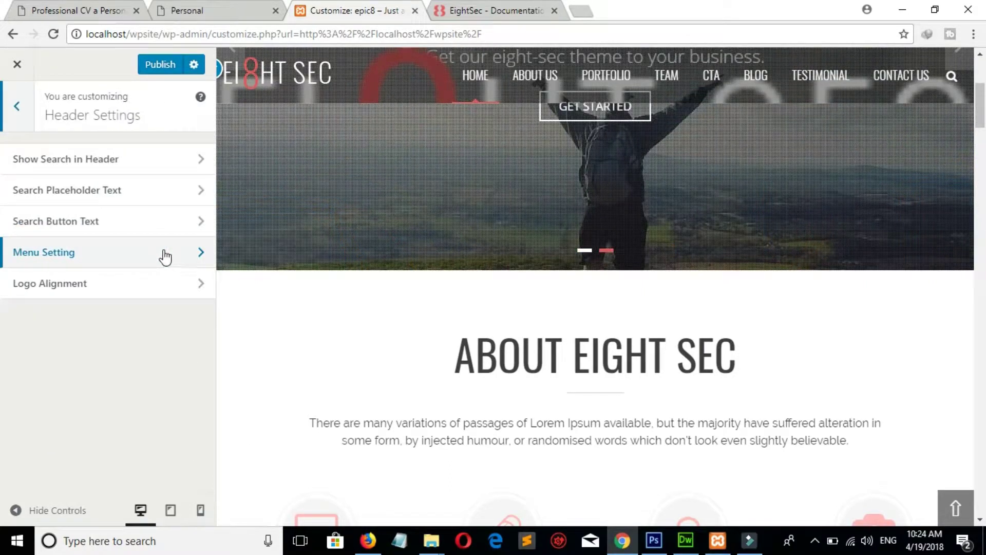
left_click(180, 162)
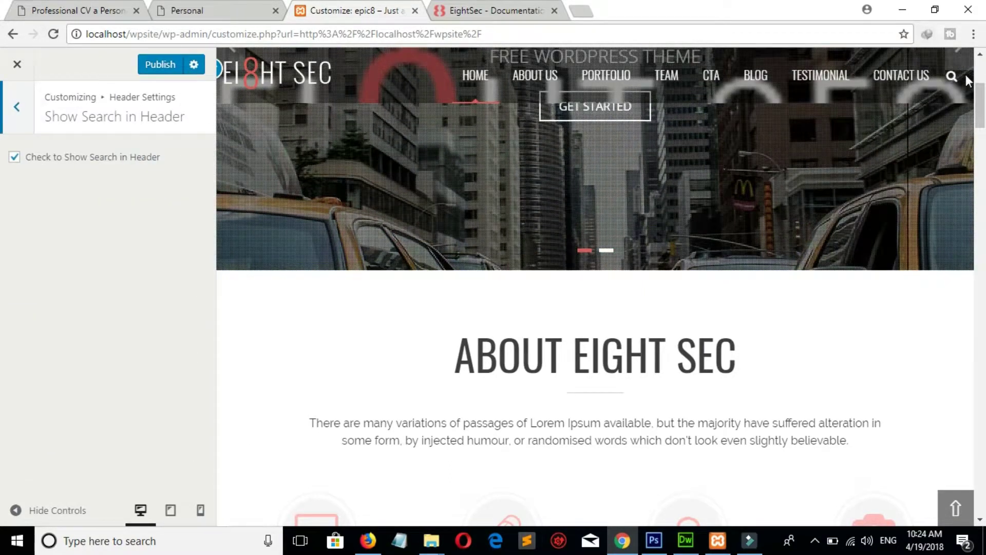
left_click(14, 157)
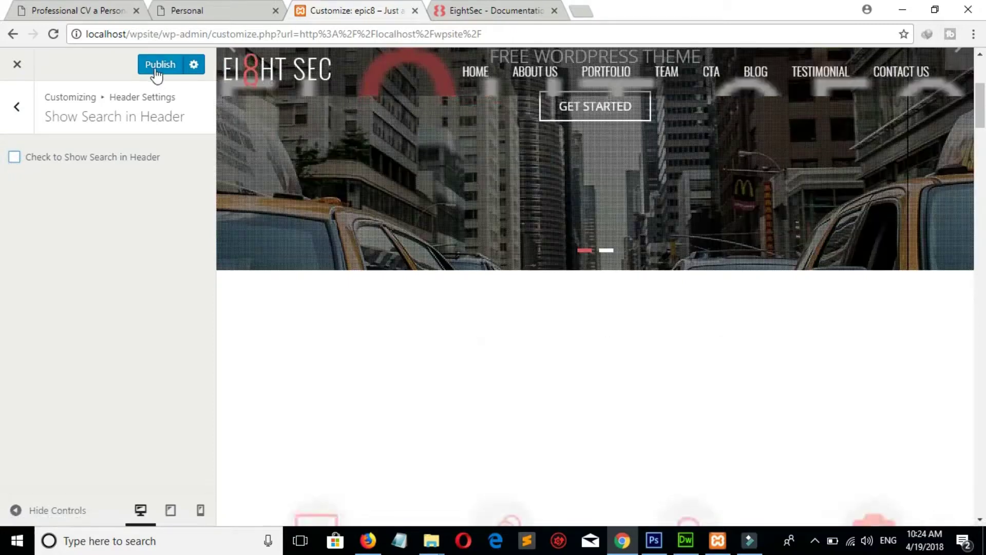
left_click(157, 66)
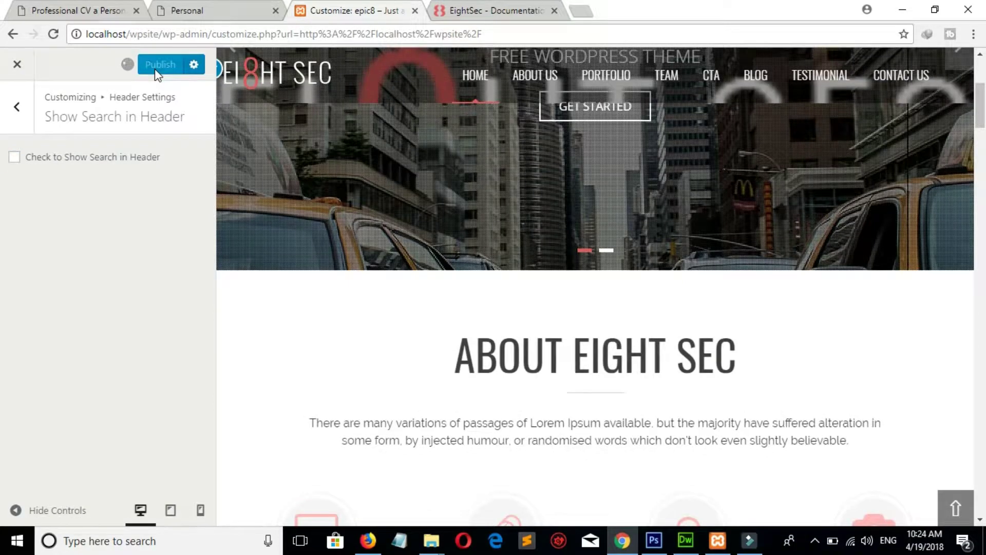
left_click(17, 107)
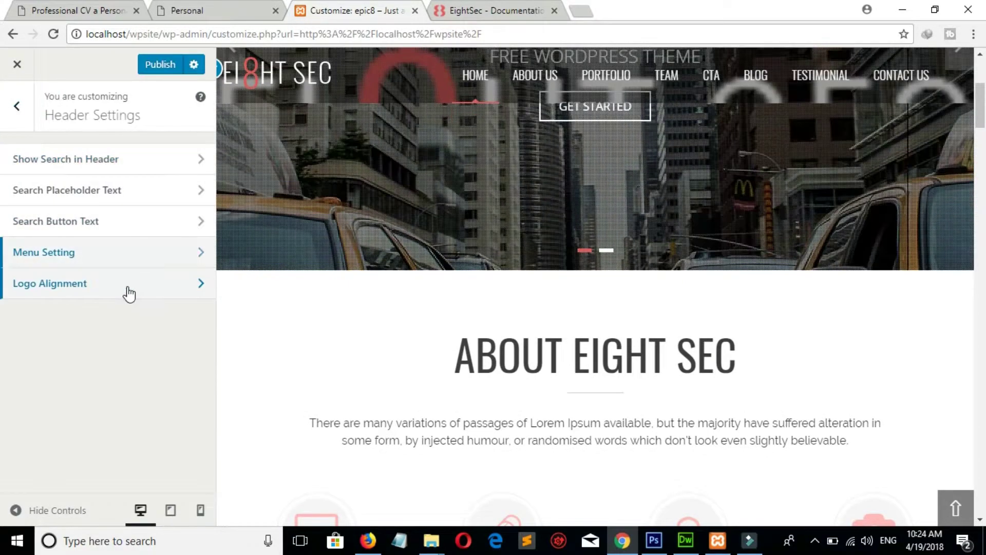
Set the header Logo Alignment to Right and publish it
left_click(128, 286)
left_click(14, 201)
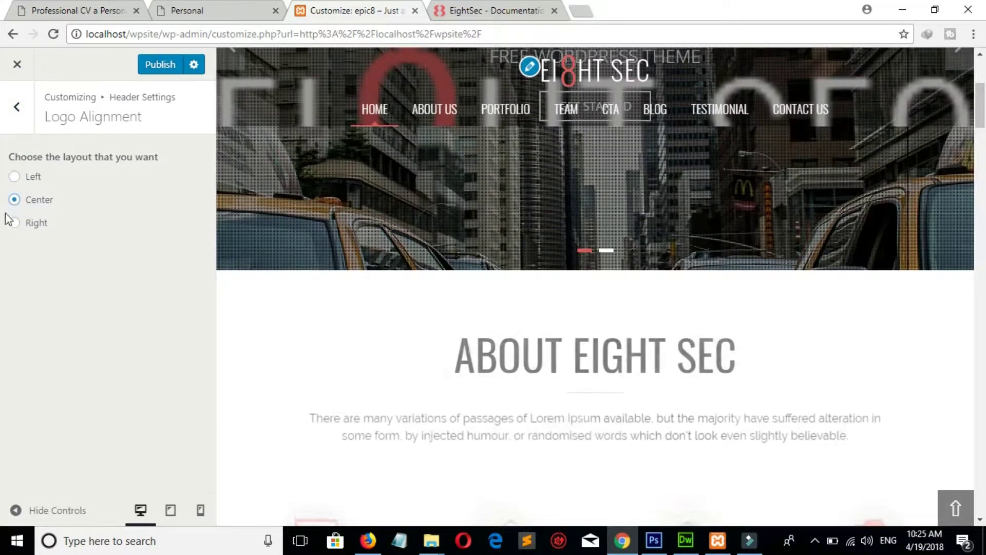
left_click(14, 223)
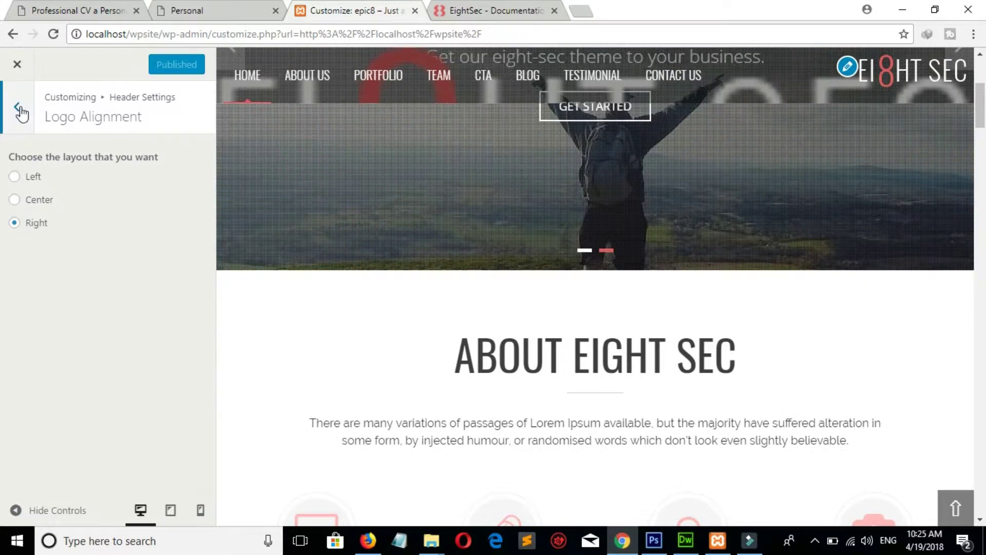
left_click(19, 108)
left_click(21, 110)
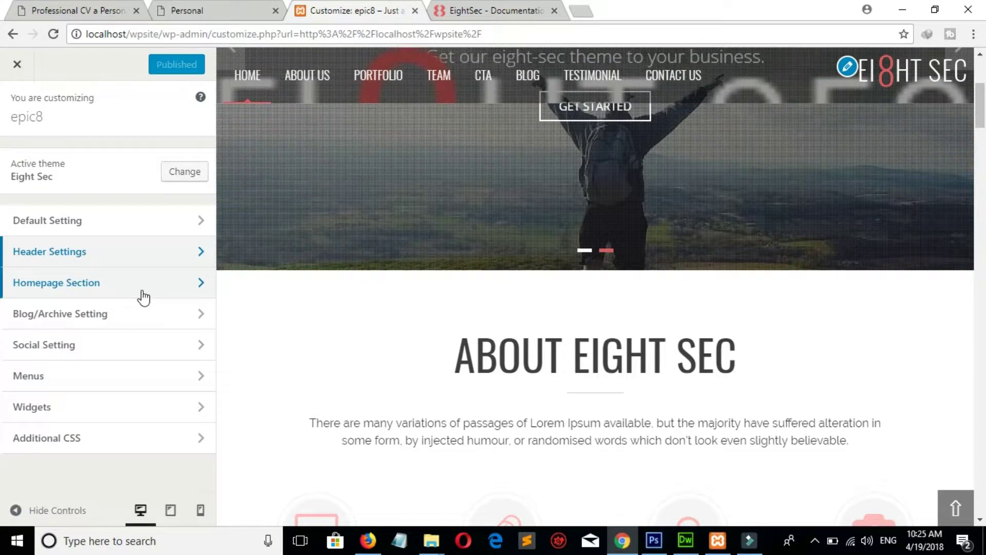
In Homepage Section > Slider Section, set Show control and Show pager to No
left_click(143, 297)
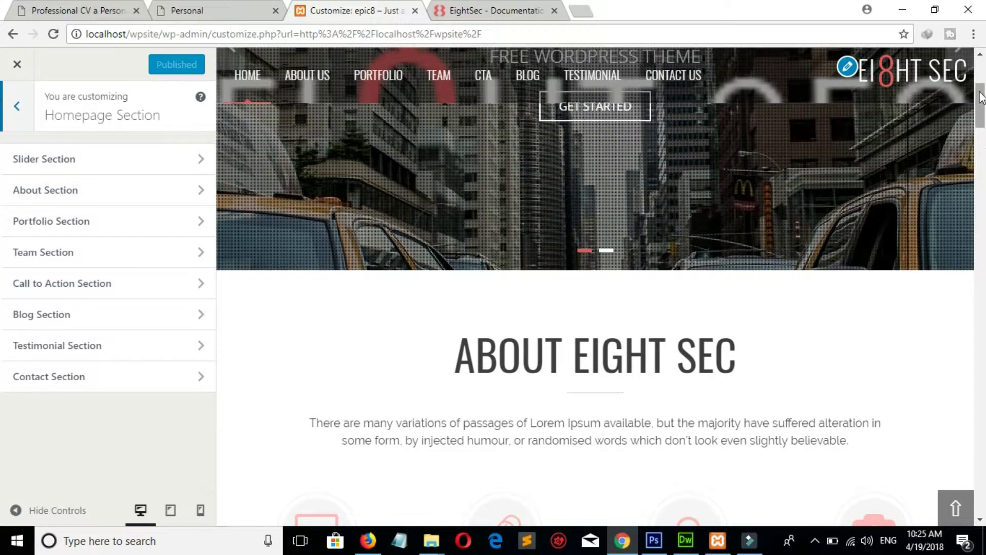
left_click_drag(982, 98, 981, 64)
left_click(160, 161)
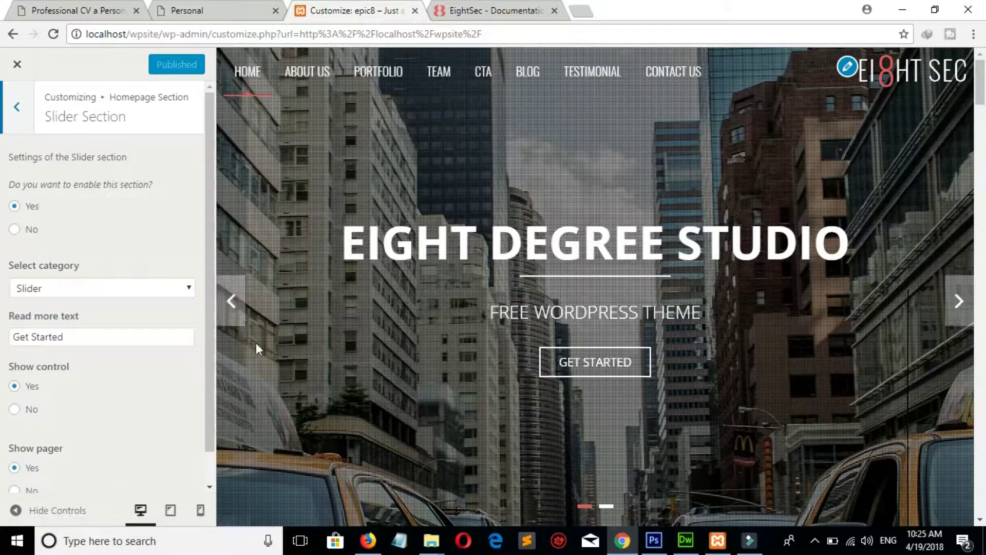
left_click(27, 409)
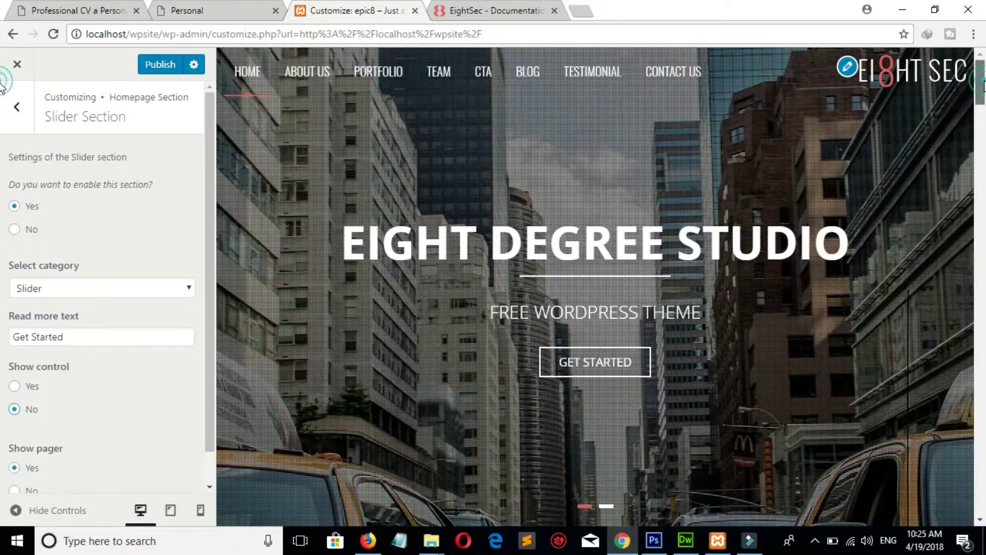
left_click_drag(983, 85, 983, 108)
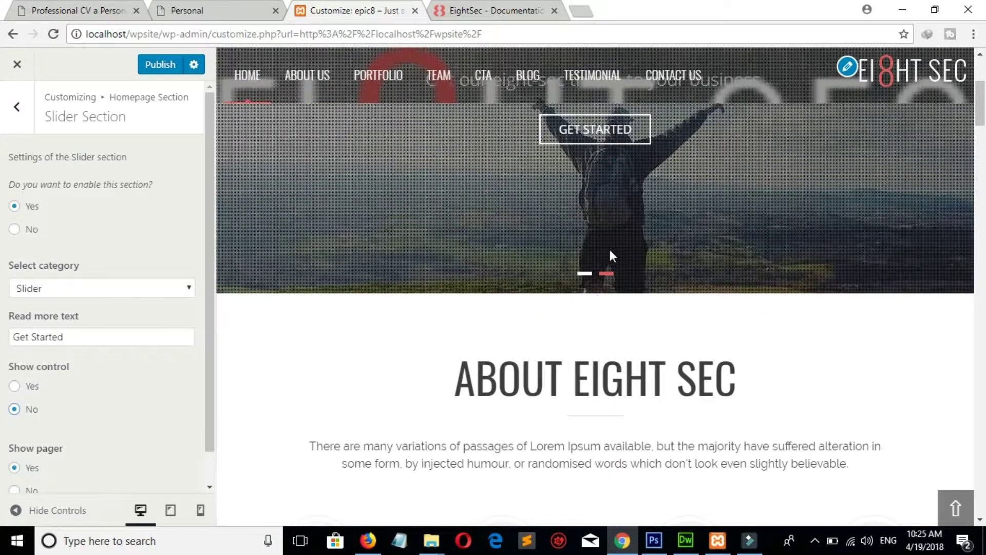
left_click(16, 491)
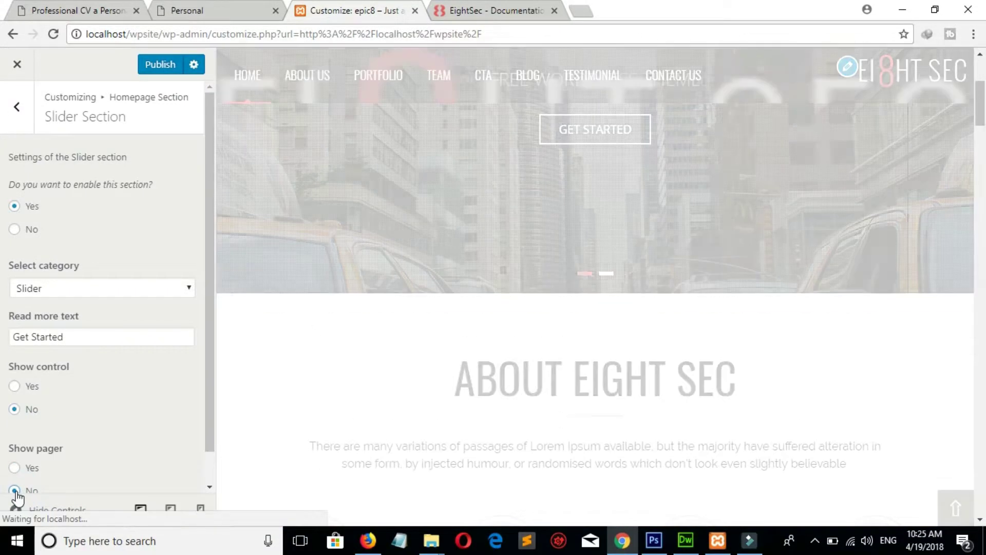
left_click(17, 106)
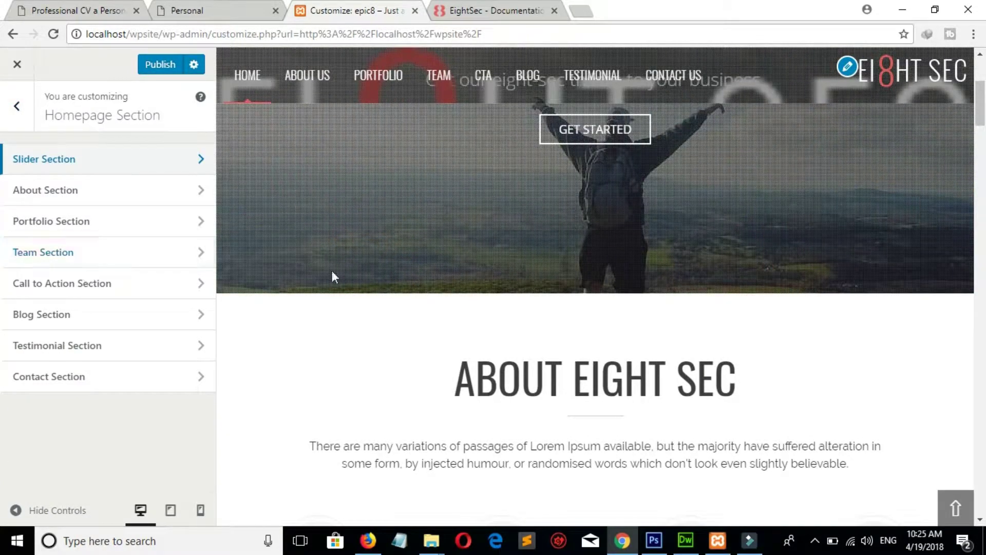
Replace the slider's Get Started button text with 'read more' and publish
scroll(501, 143, "up", 3)
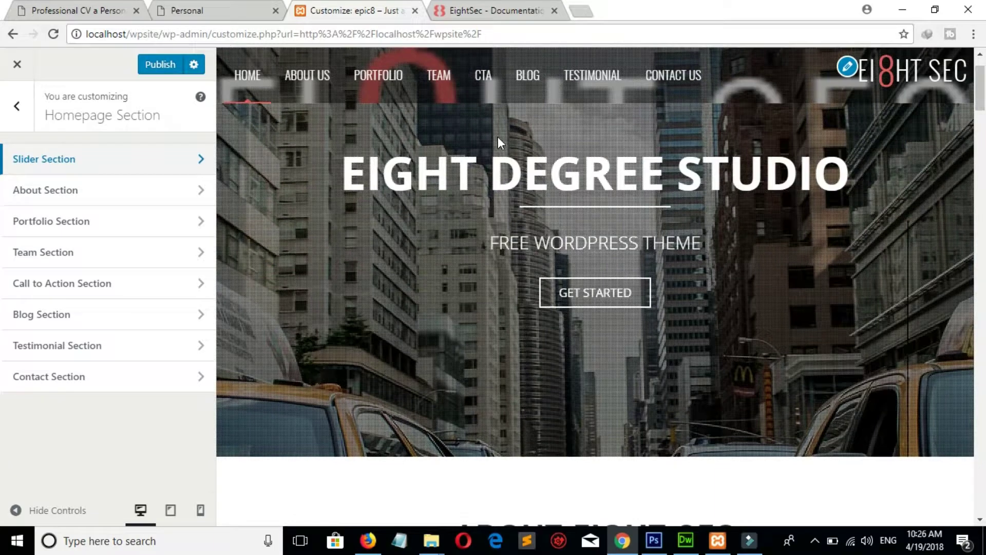
left_click(197, 164)
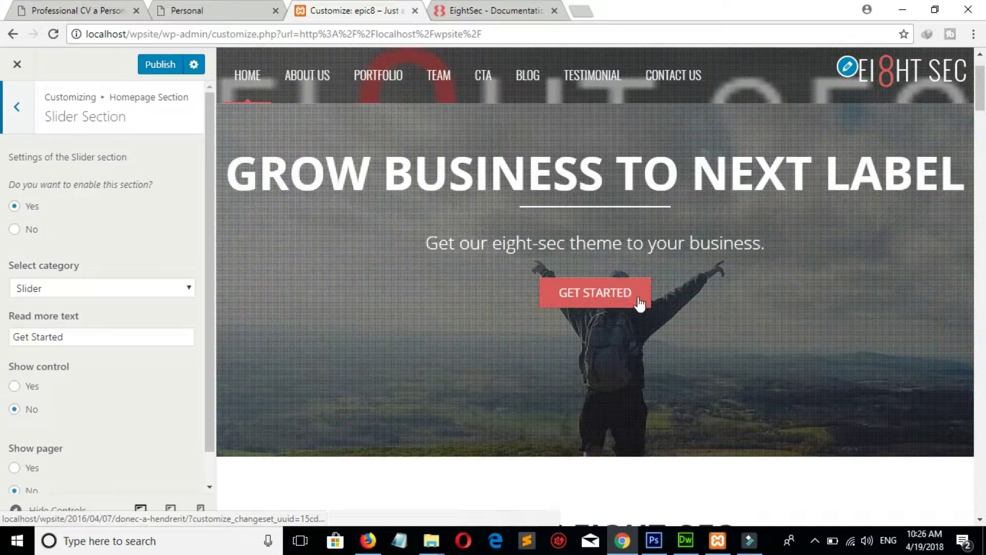
left_click_drag(78, 337, 2, 343)
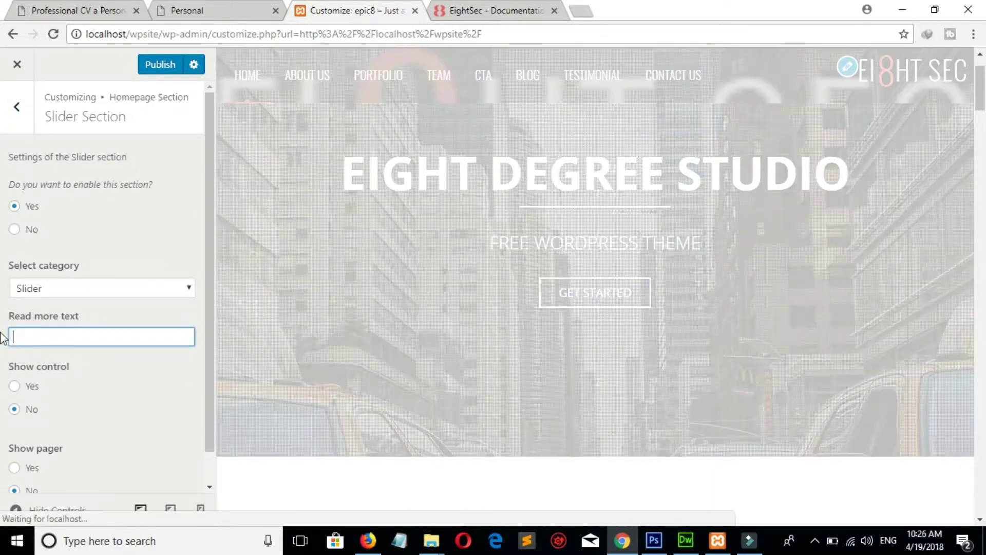
type("read more")
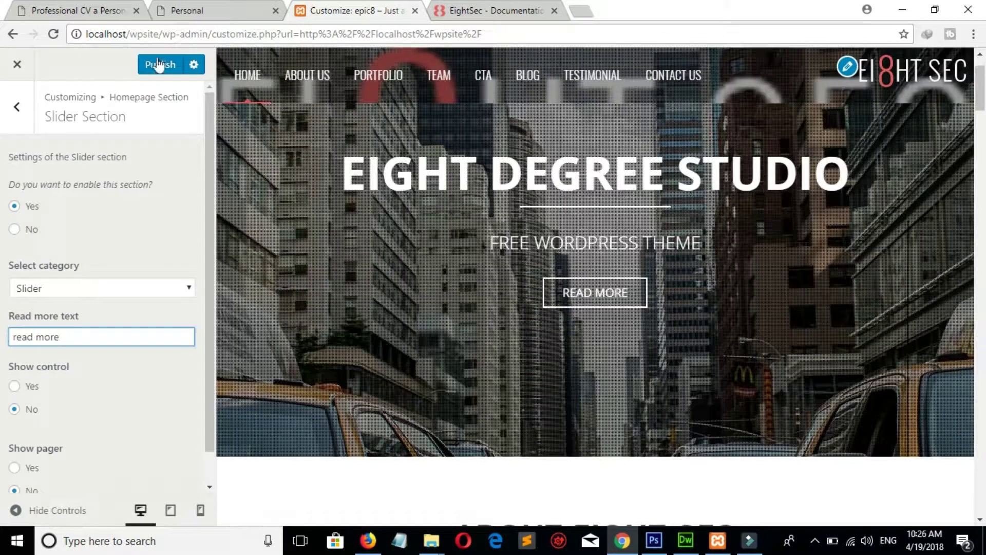
left_click(159, 64)
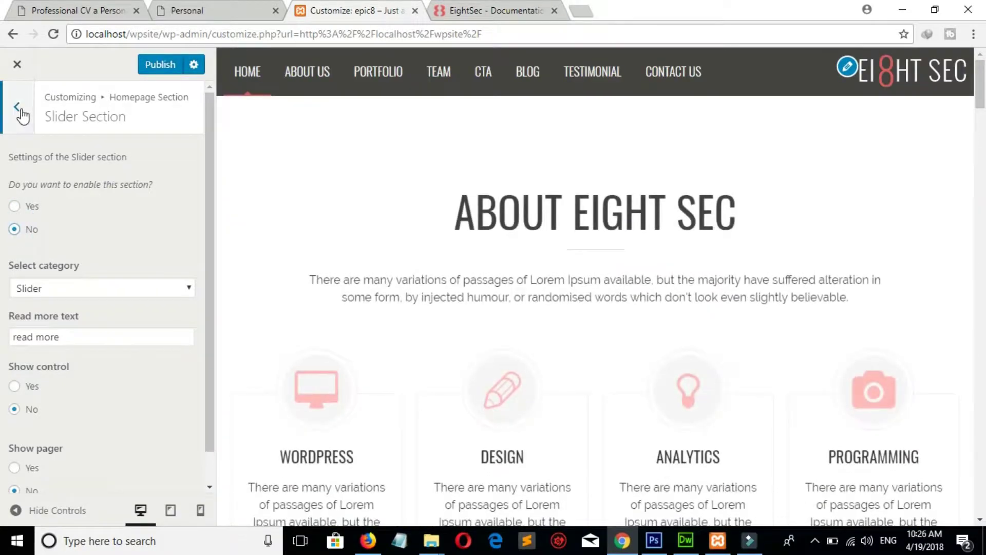
Re-enable the Slider Section and publish the slider settings
left_click(22, 113)
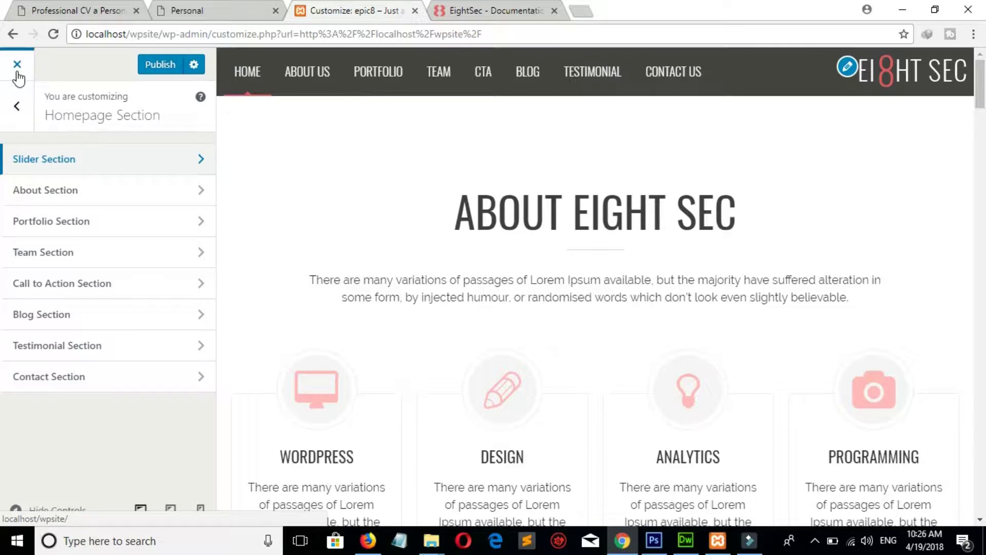
left_click(141, 168)
left_click(14, 207)
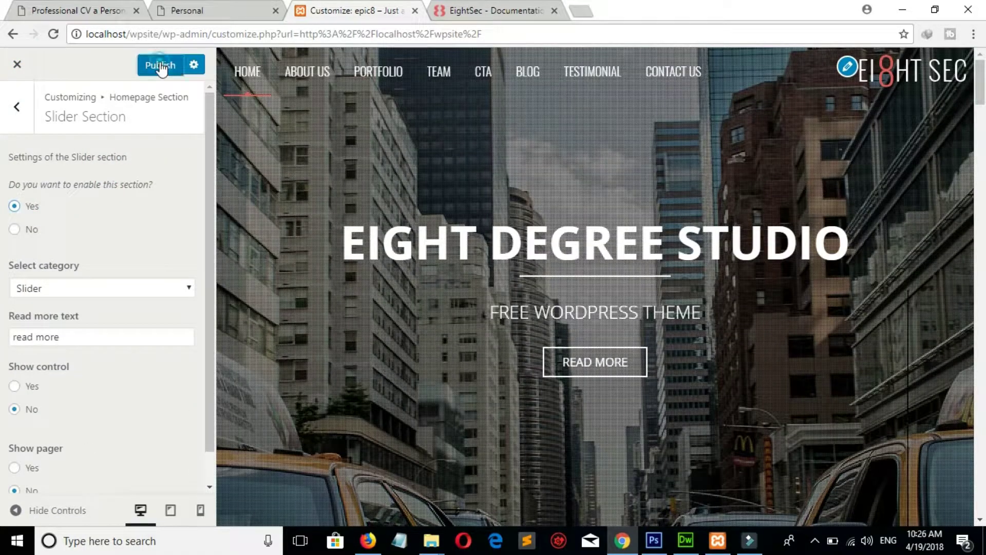
left_click(161, 65)
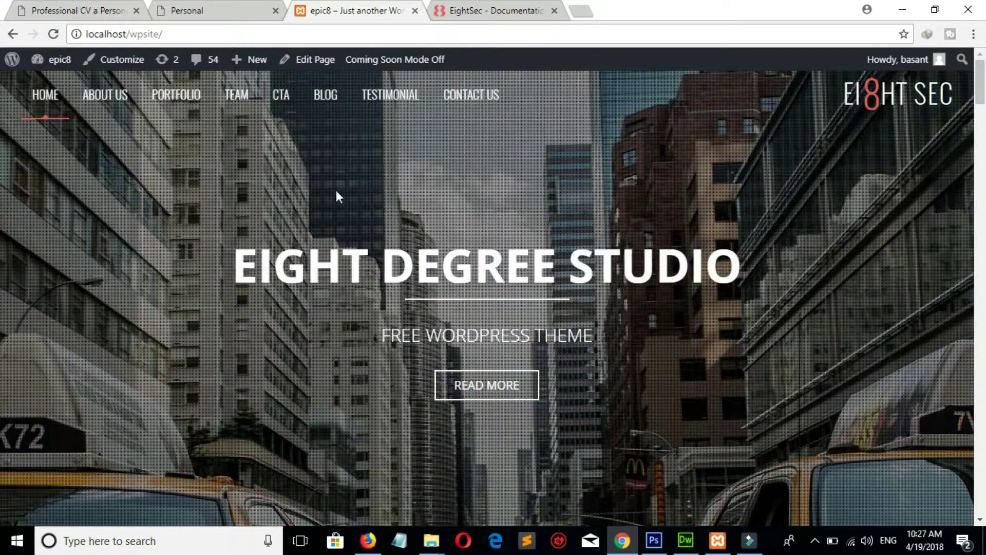
Close the Customizer and start a new post from the admin bar's New menu
mouse_move(251, 66)
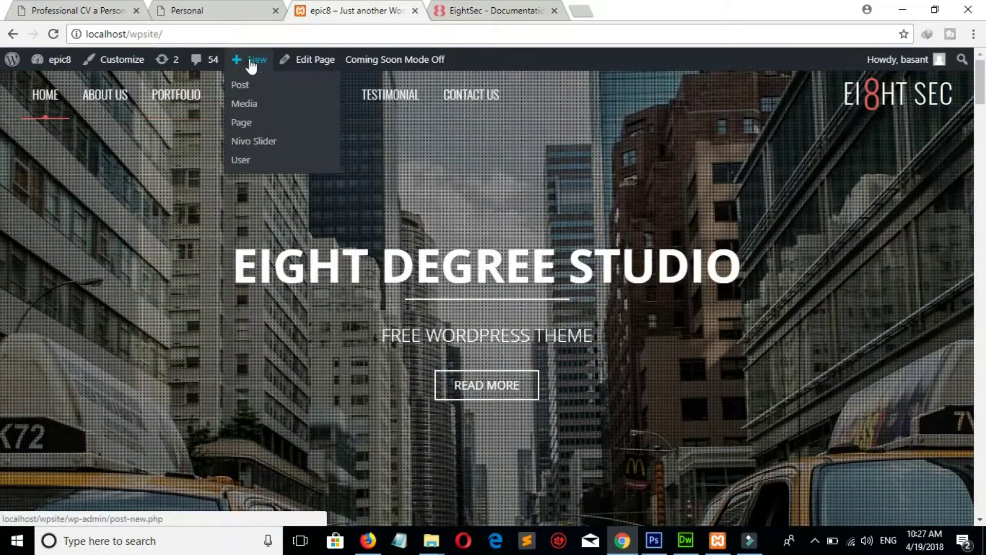
left_click(243, 84)
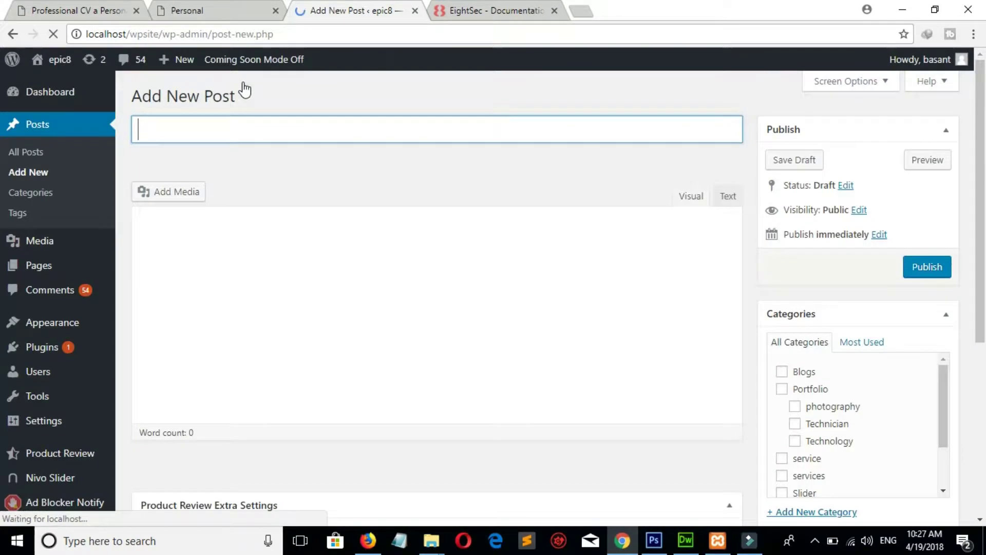
left_click(215, 288)
left_click_drag(980, 109, 942, 245)
scroll(783, 256, "down", 2)
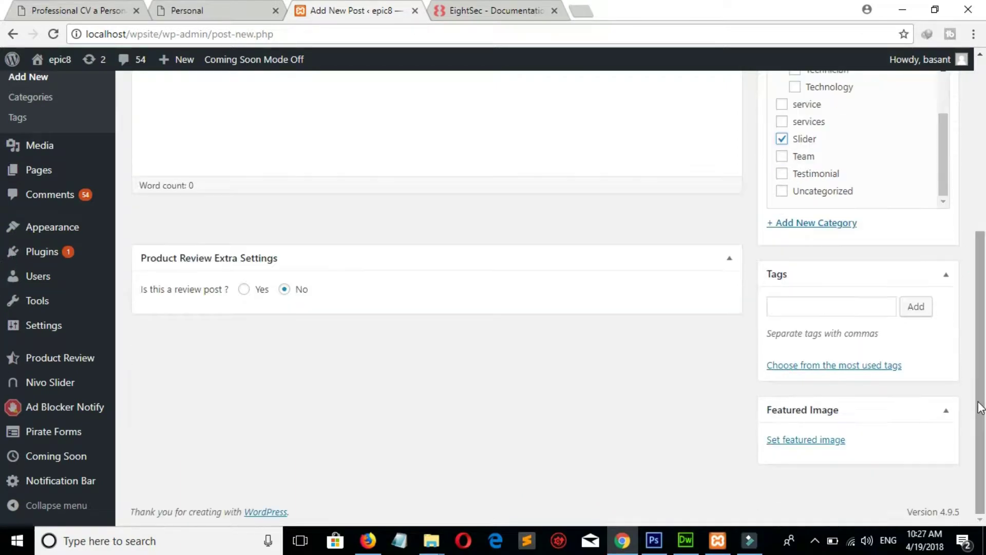
Open the featured image chooser, cancel without choosing a file, and go back
left_click(794, 442)
left_click(525, 313)
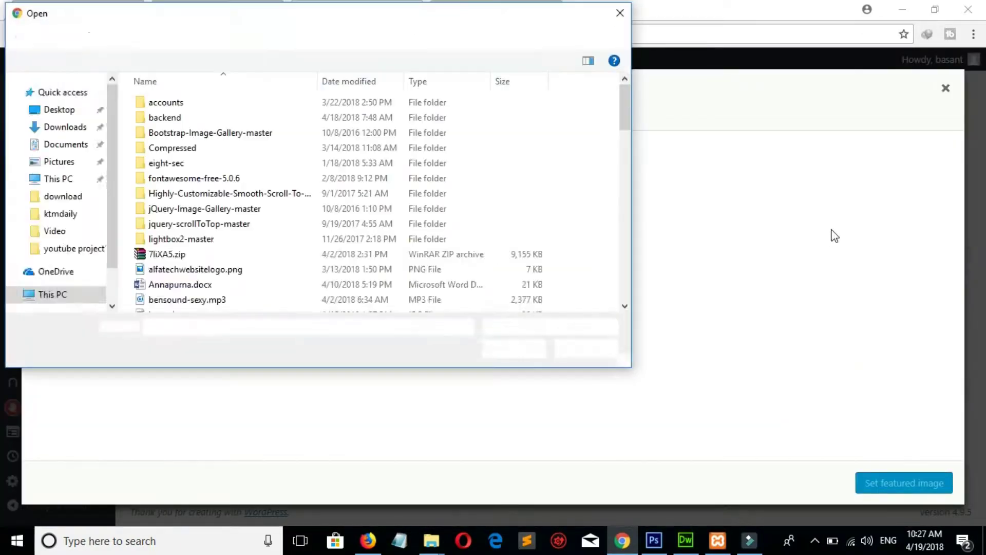
left_click(621, 12)
left_click(945, 89)
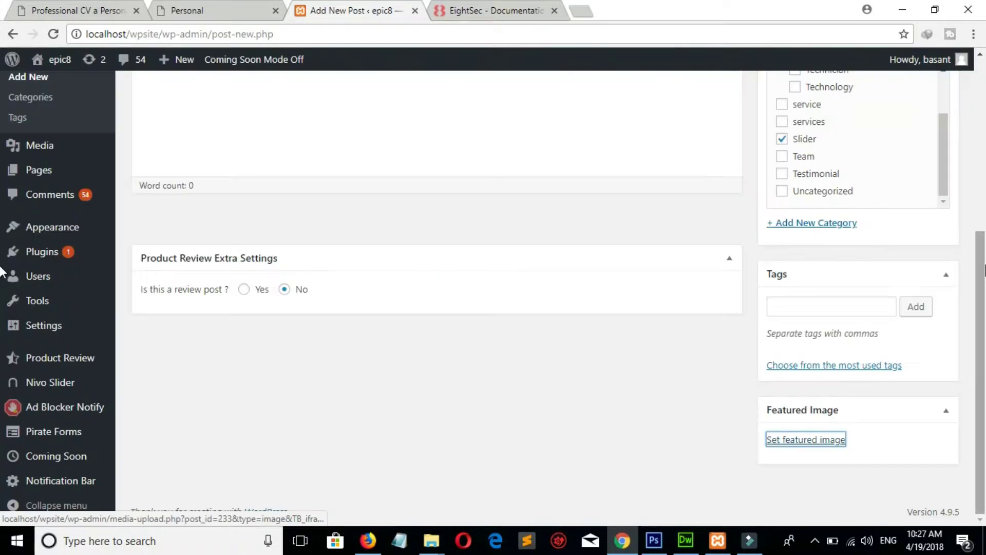
scroll(5, 288, "up", 6)
left_click(13, 36)
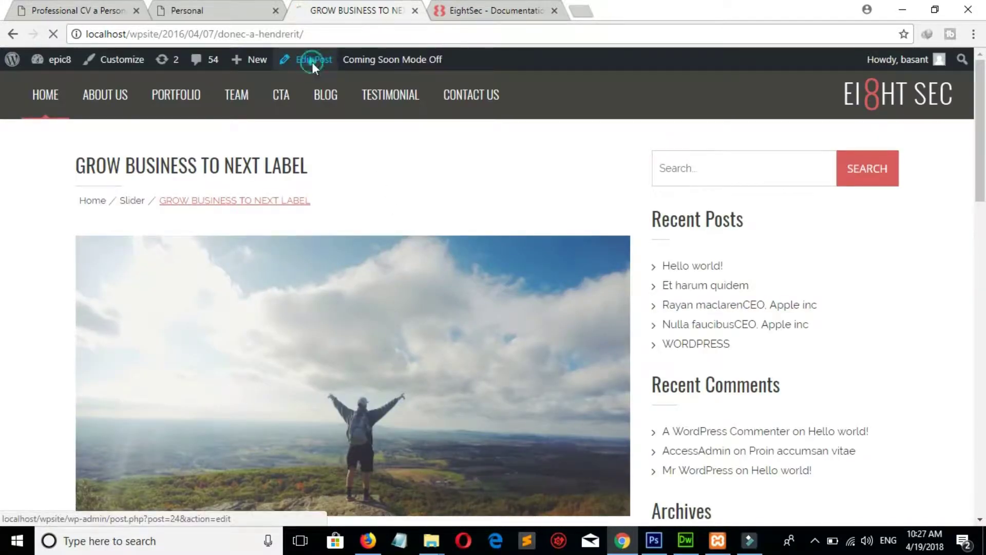
Open the GROW BUSINESS slide post in the editor, then go back twice to the homepage
left_click(313, 62)
left_click(384, 127)
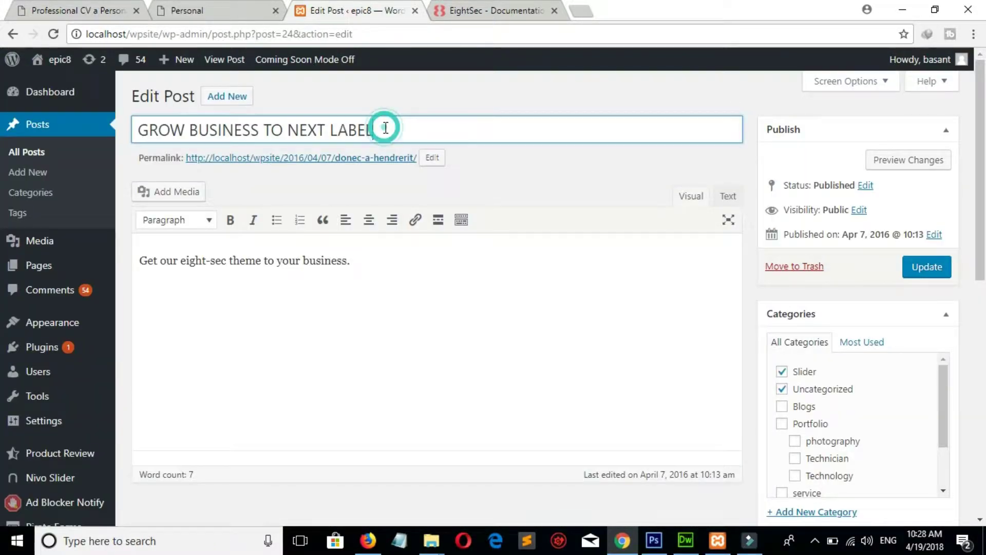
left_click(367, 269)
scroll(978, 180, "down", 5)
scroll(959, 142, "up", 5)
left_click(13, 34)
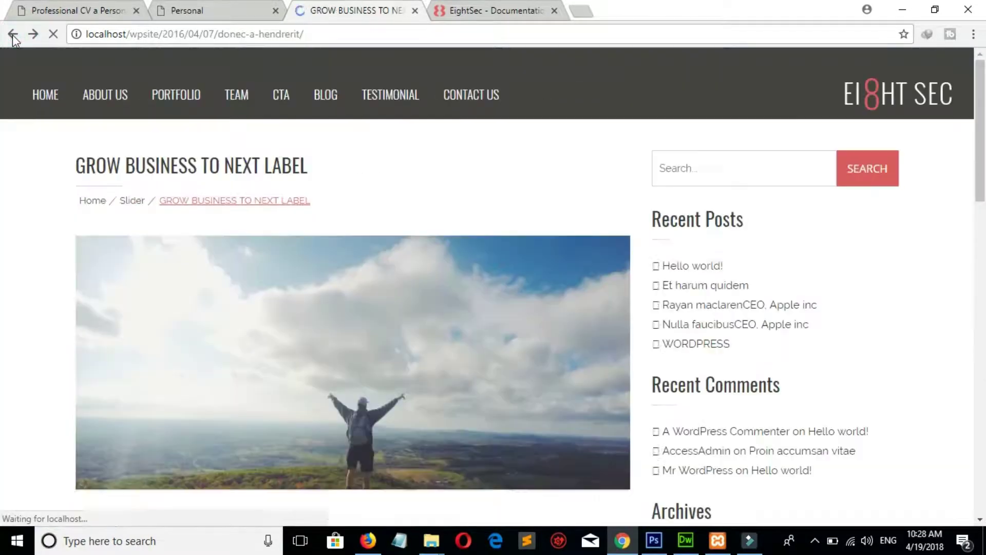
left_click(12, 35)
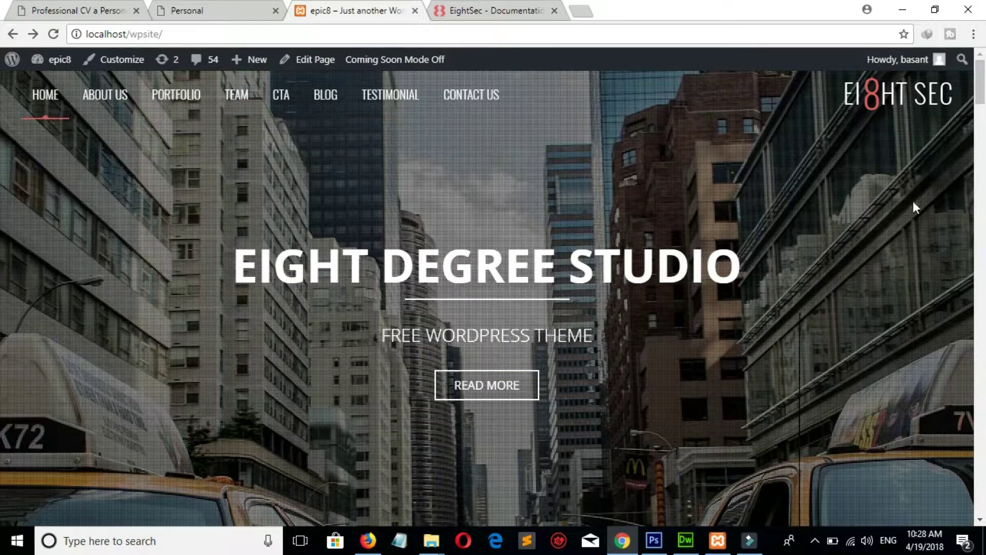
Under Pages, change the ABOUT EIGHT SEC title to ABOUT EIGHT and update the page
scroll(2, 148, "down", 8)
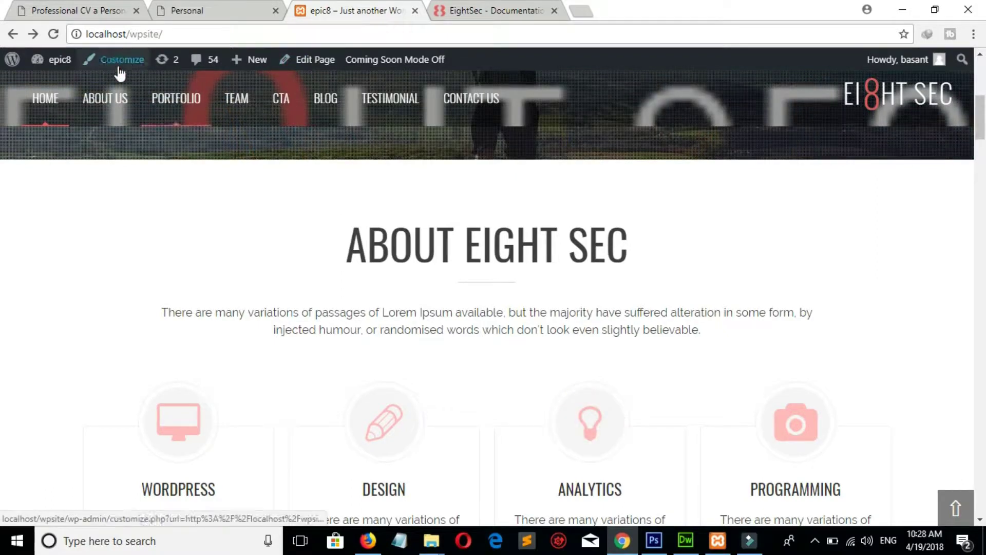
mouse_move(74, 71)
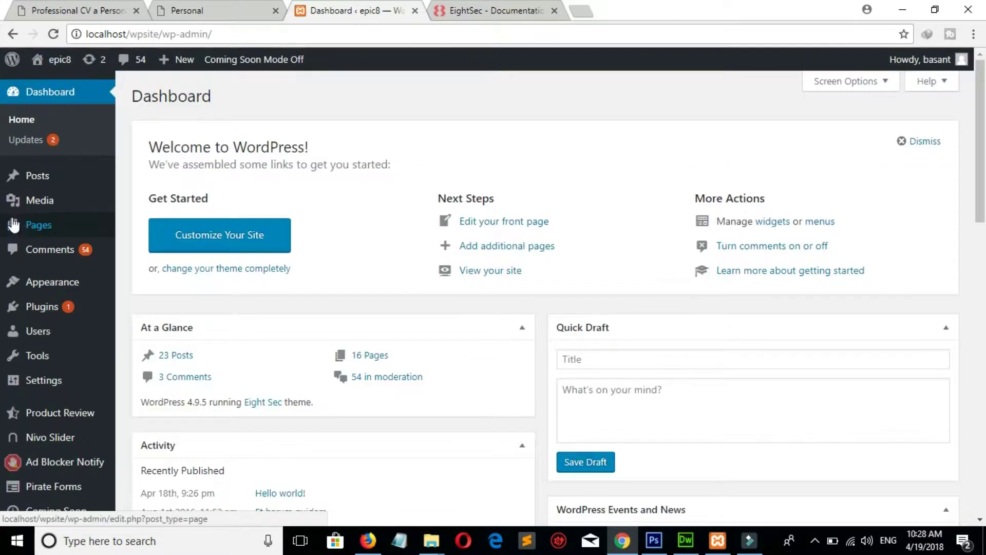
mouse_move(32, 228)
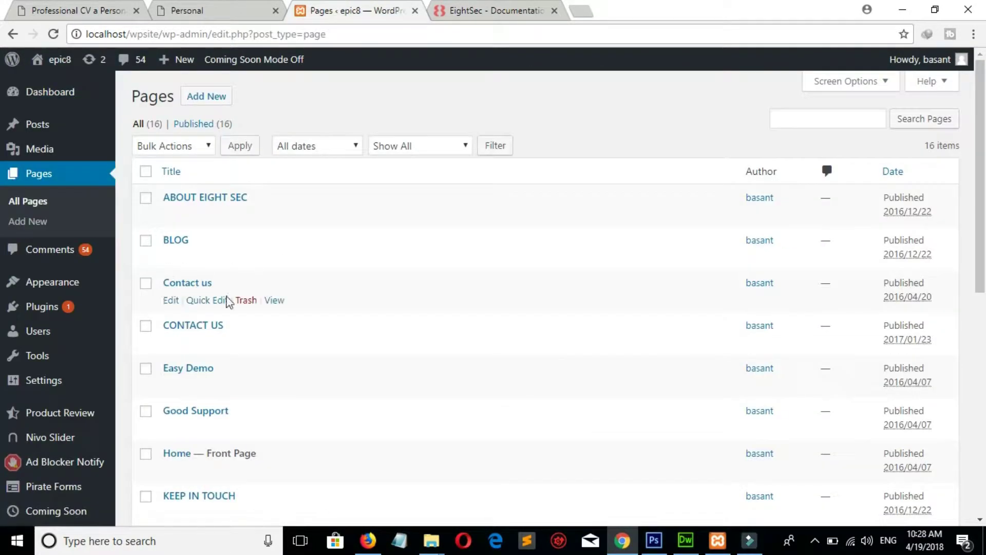
scroll(604, 411, "down", 1)
left_click(206, 150)
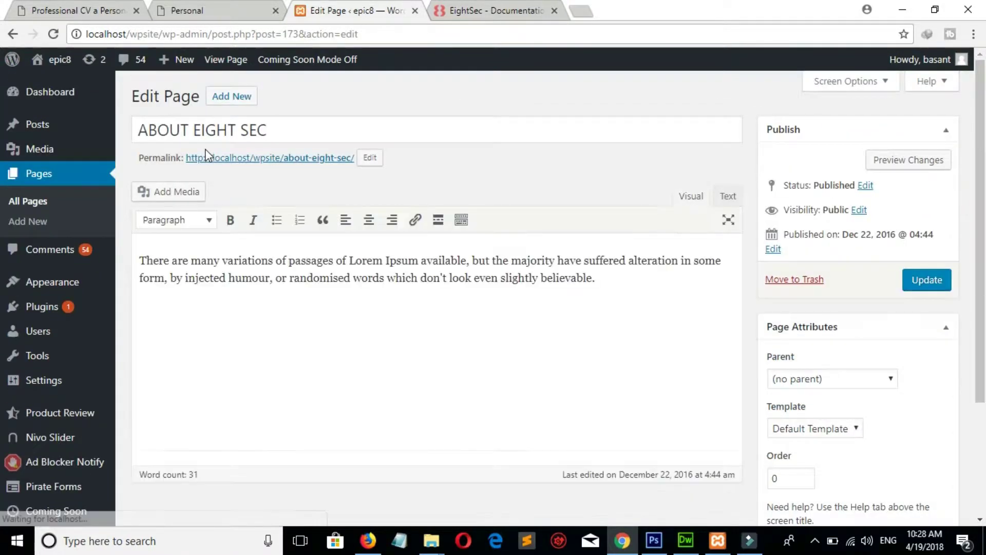
left_click(276, 133)
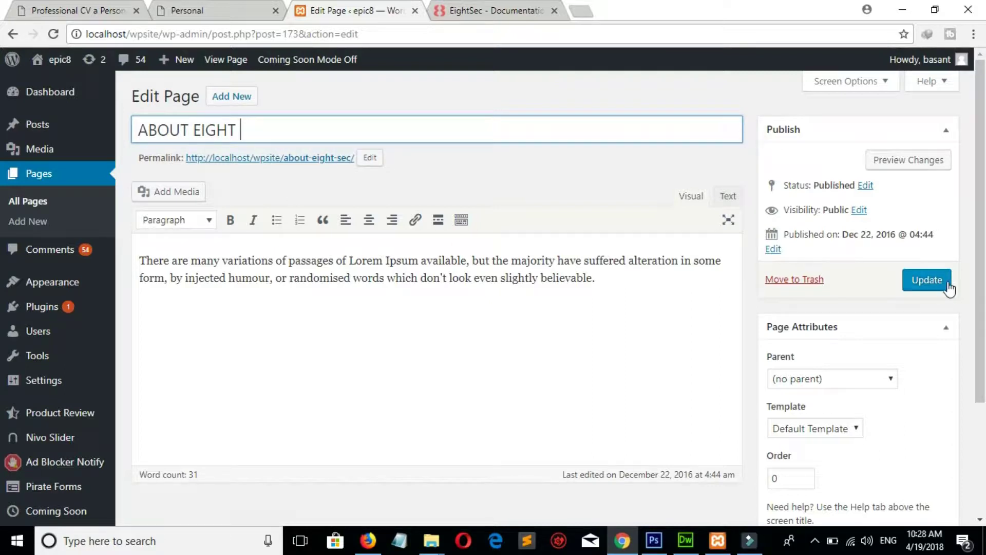
scroll(944, 287, "down", 3)
scroll(935, 257, "up", 2)
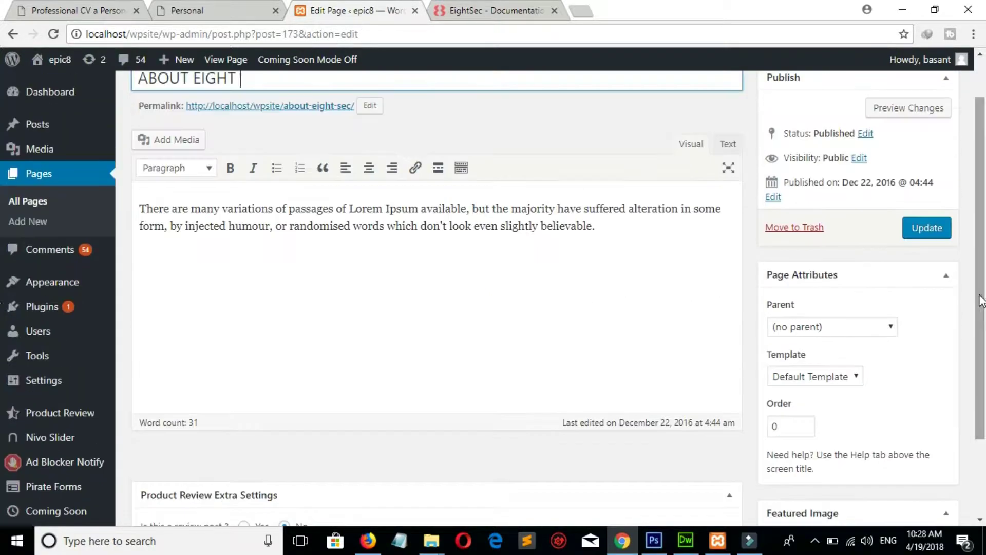
left_click(928, 234)
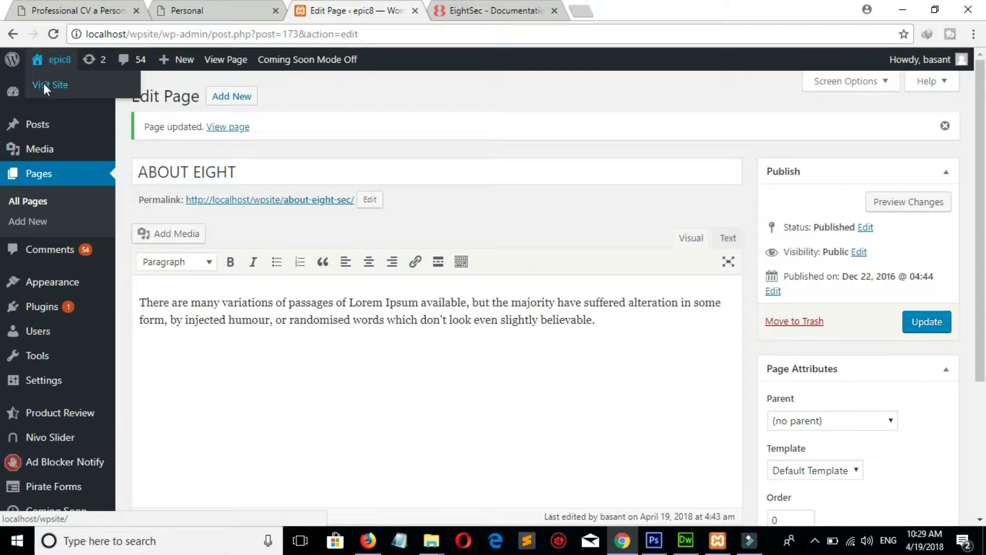
Visit the site, open the WORDPRESS service post in the editor, then return to the services section
left_click(44, 83)
scroll(2, 153, "down", 5)
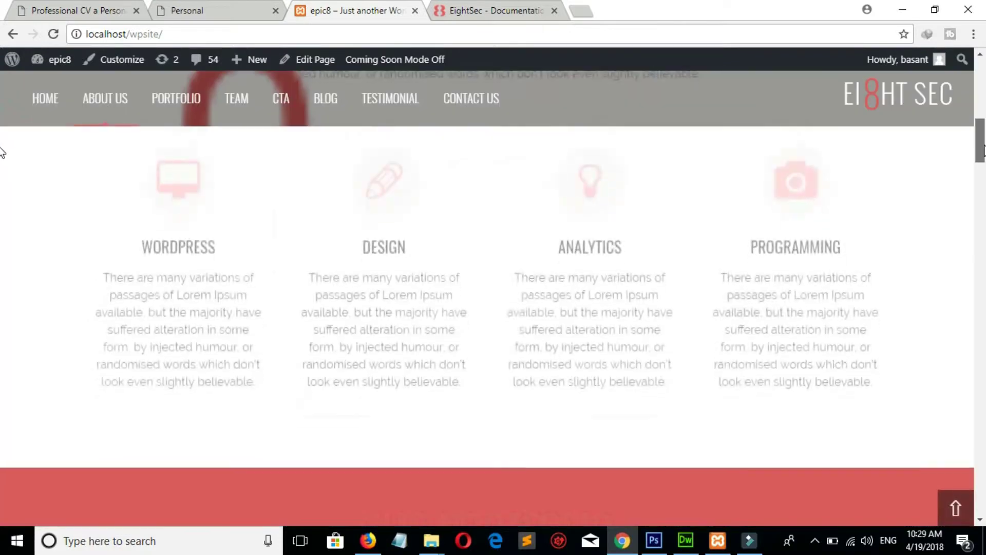
scroll(1, 140, "up", 3)
scroll(1, 148, "down", 2)
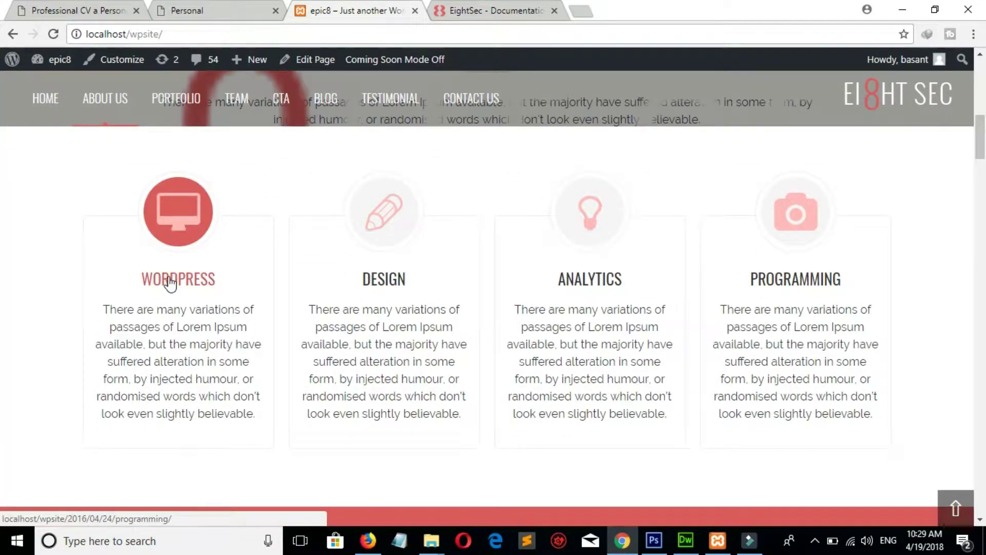
left_click(170, 278)
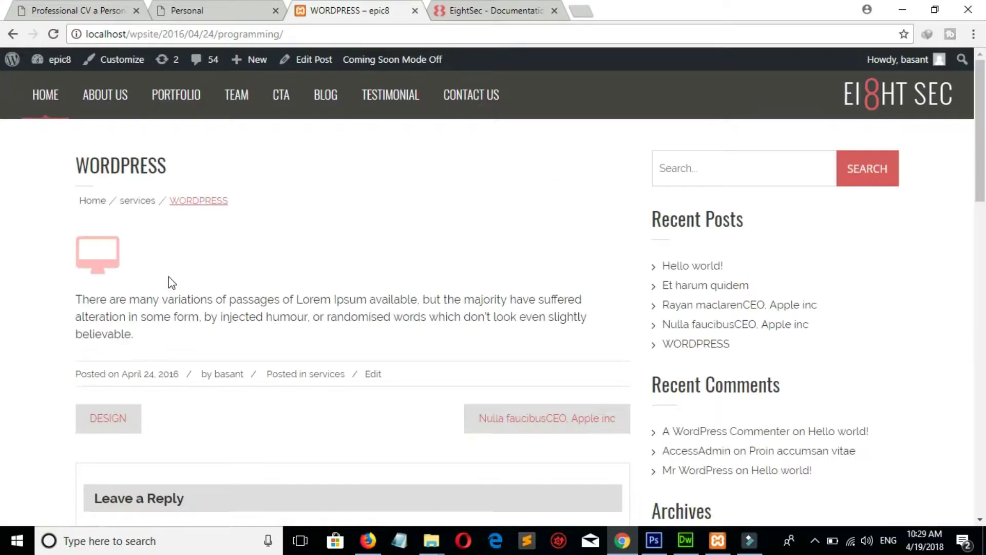
left_click(313, 59)
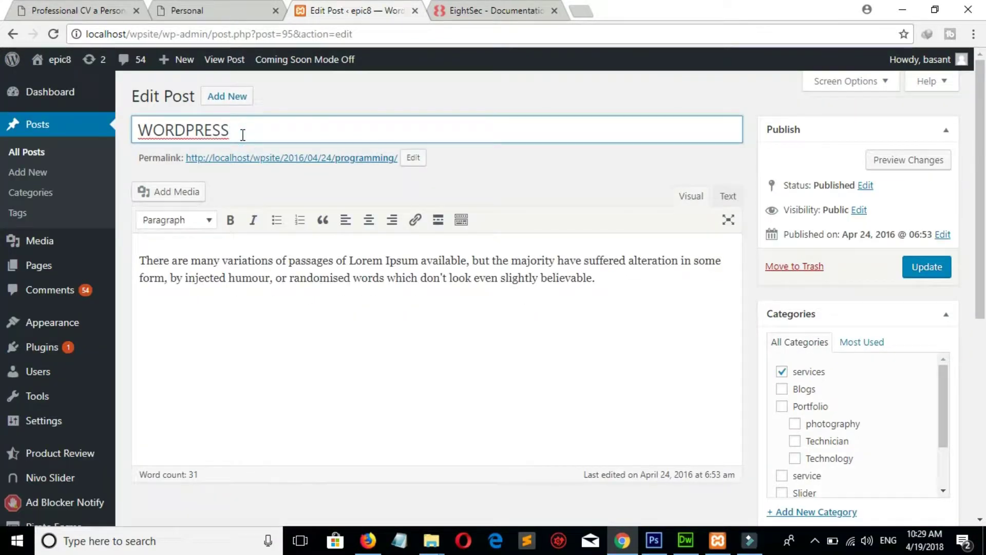
scroll(875, 451, "down", 5)
scroll(875, 451, "up", 5)
left_click(11, 34)
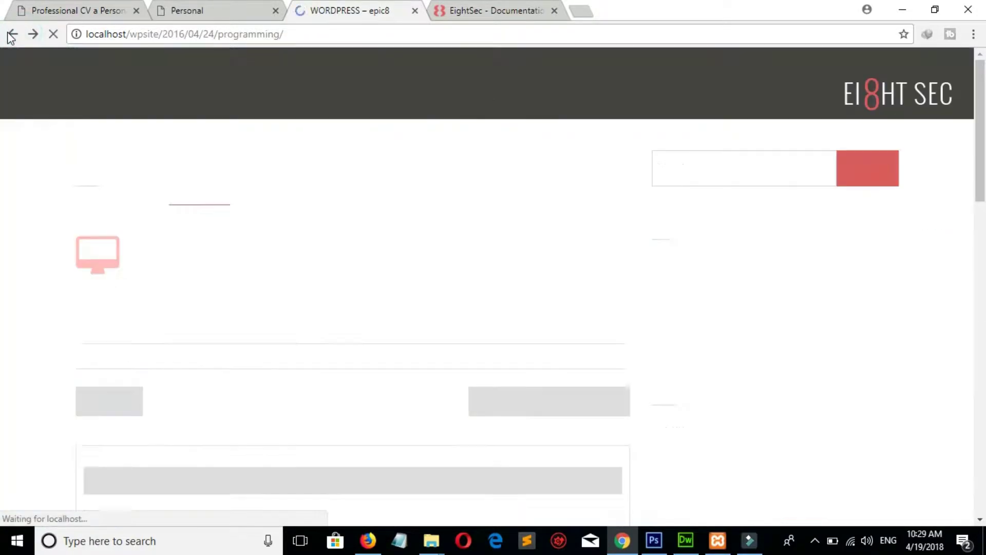
left_click(11, 34)
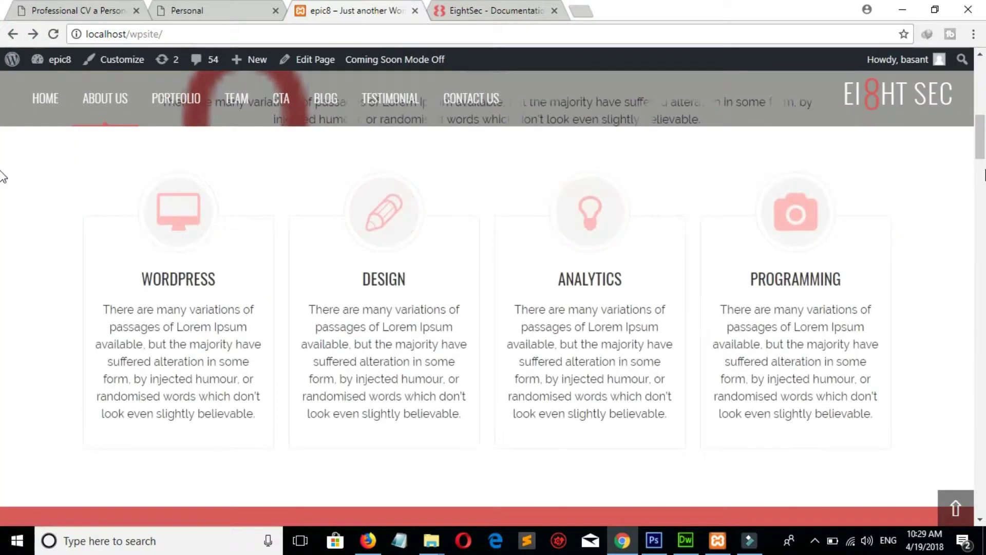
left_click_drag(981, 149, 981, 353)
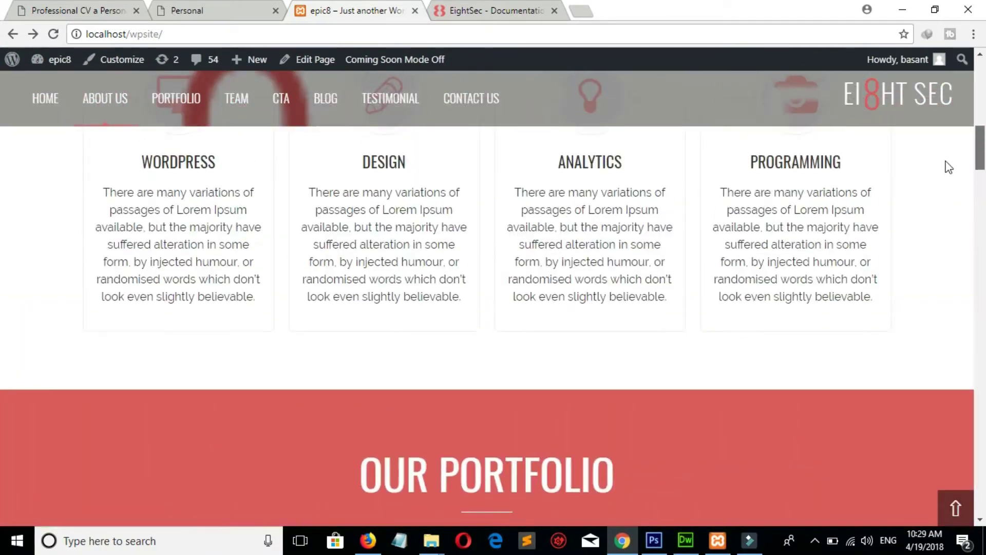
Open the hero slide's linked post, then go to the admin dashboard
scroll(947, 165, "up", 5)
left_click(480, 184)
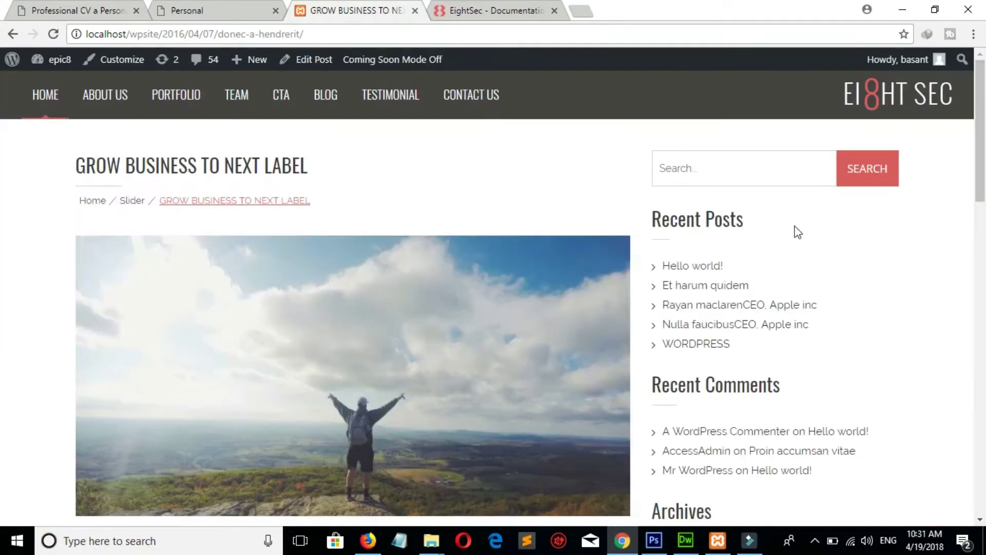
scroll(1, 205, "down", 6)
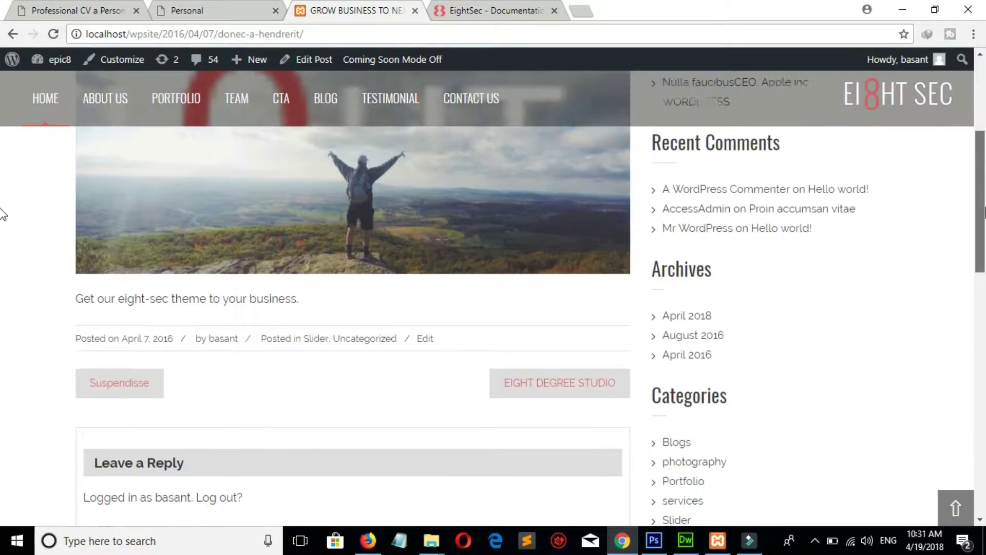
scroll(1, 235, "down", 3)
scroll(2, 242, "up", 10)
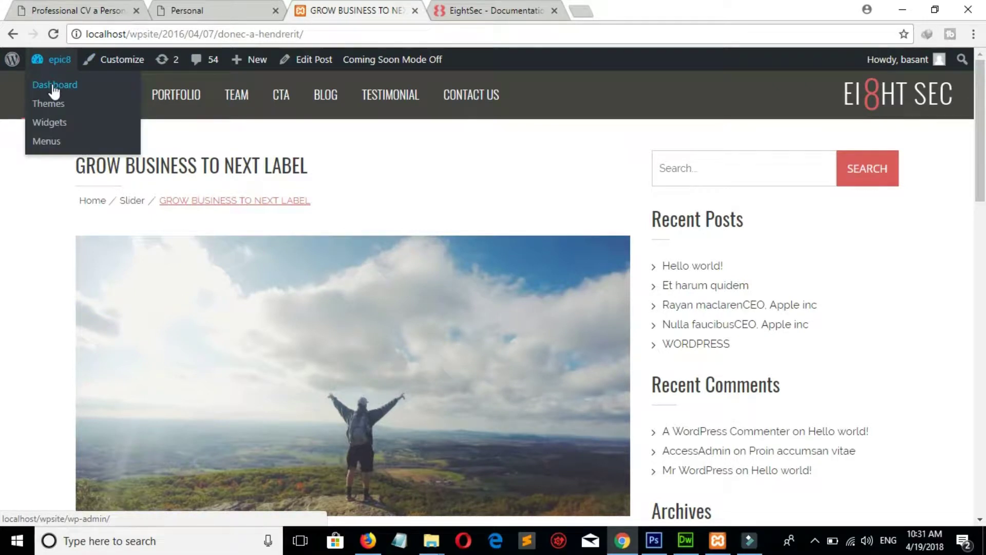
left_click(54, 86)
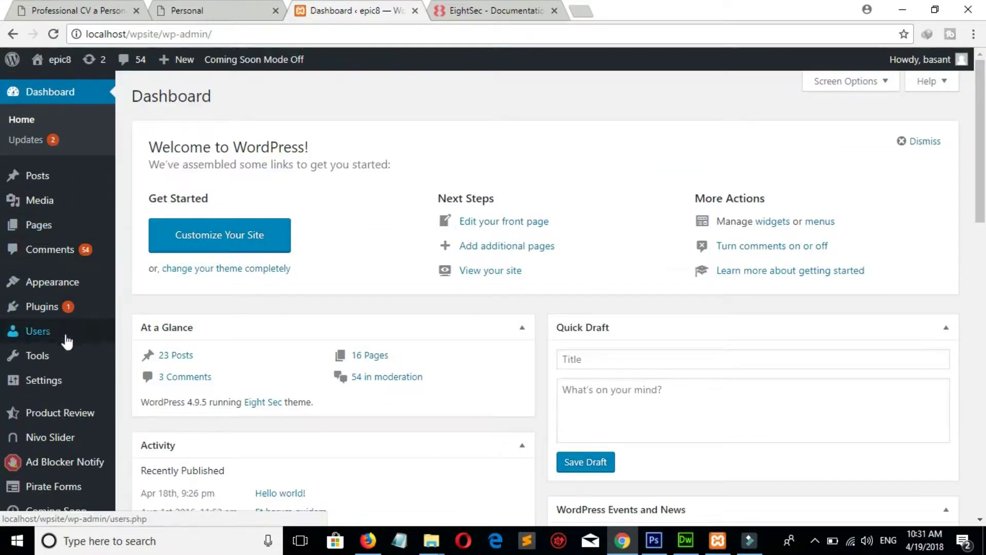
In Widgets, delete Search from the Sidebar and drag Meta above Categories
mouse_move(61, 294)
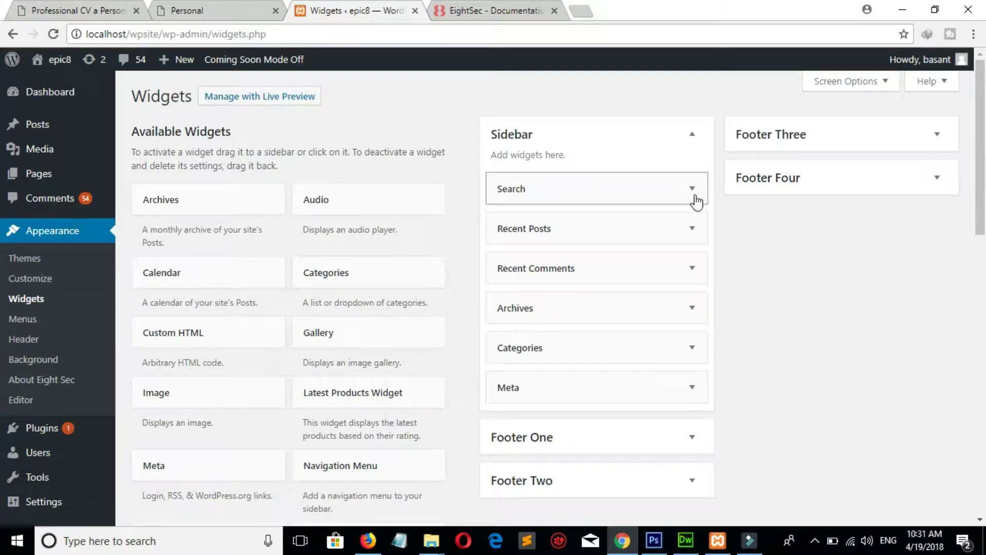
left_click(692, 189)
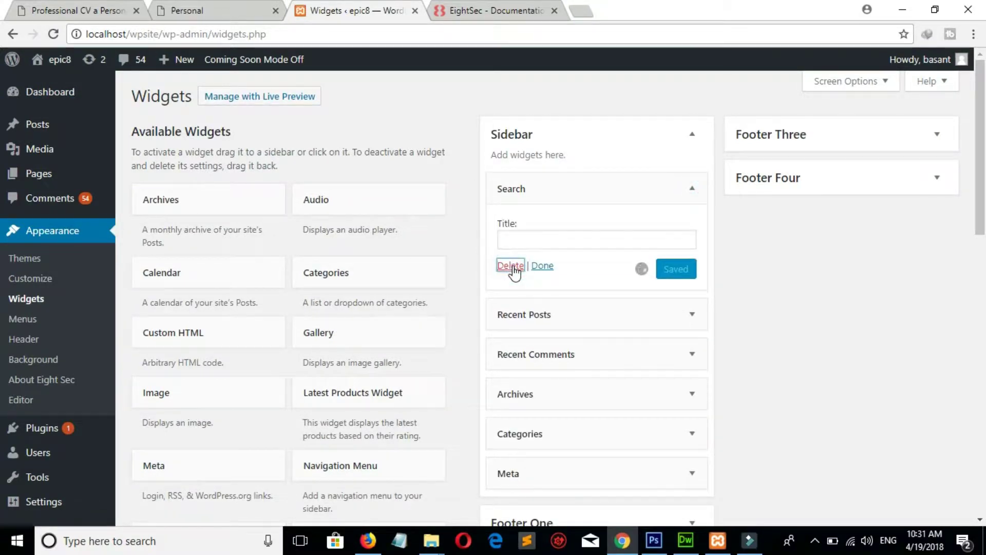
left_click(511, 267)
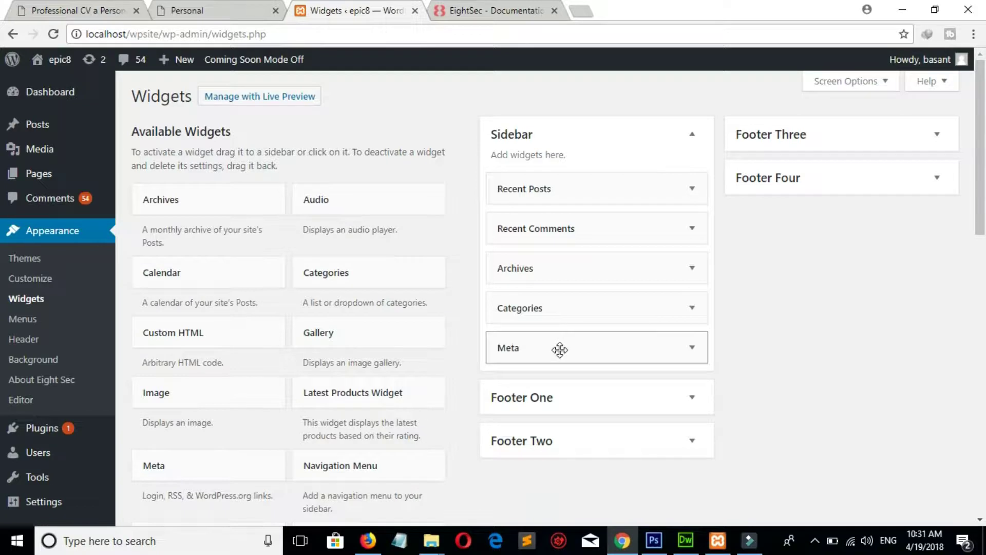
left_click_drag(559, 349, 557, 312)
left_click(977, 176)
left_click_drag(978, 185, 1, 116)
scroll(1, 172, "down", 5)
scroll(2, 172, "up", 4)
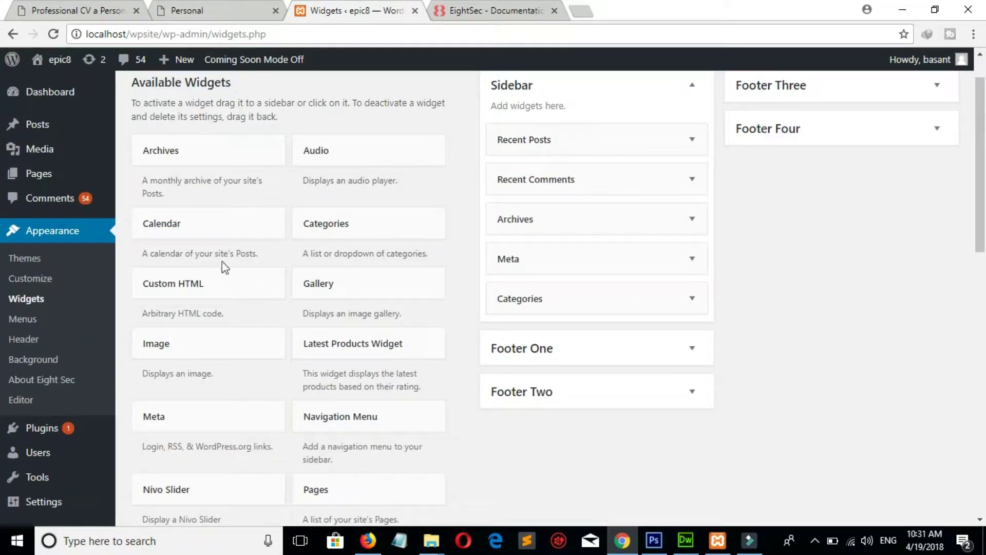
Add a Calendar widget to the Sidebar titled 'Calender' and save it
left_click(229, 226)
left_click(245, 427)
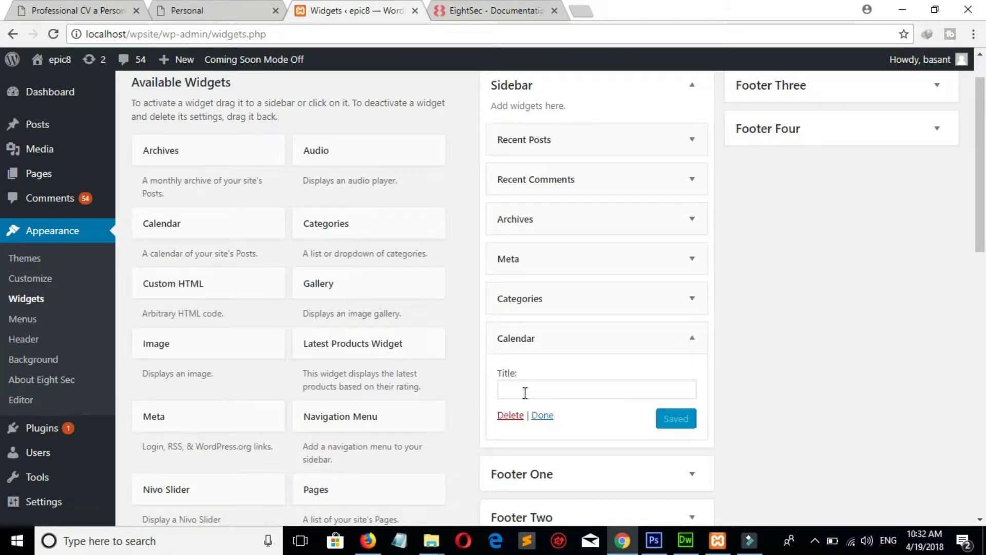
left_click(525, 392)
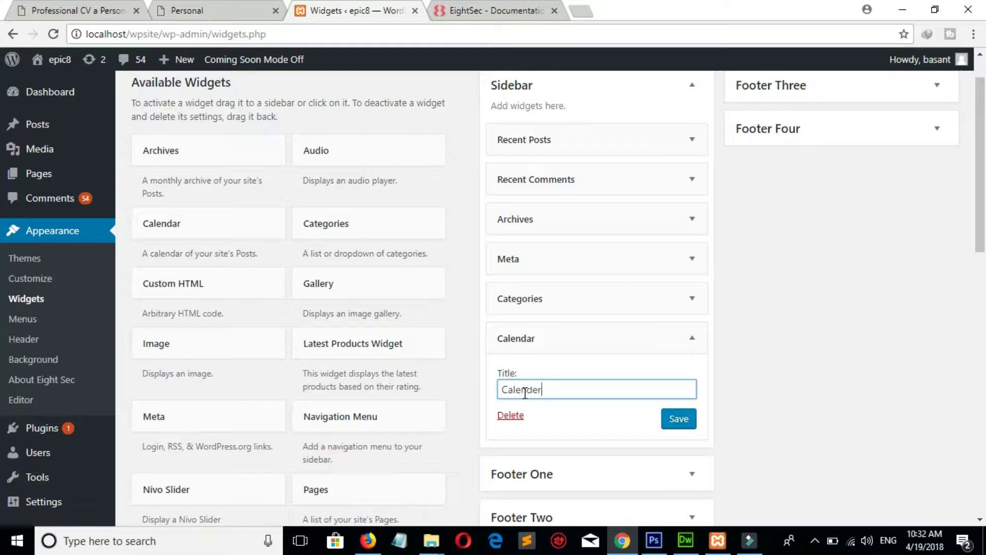
left_click(689, 424)
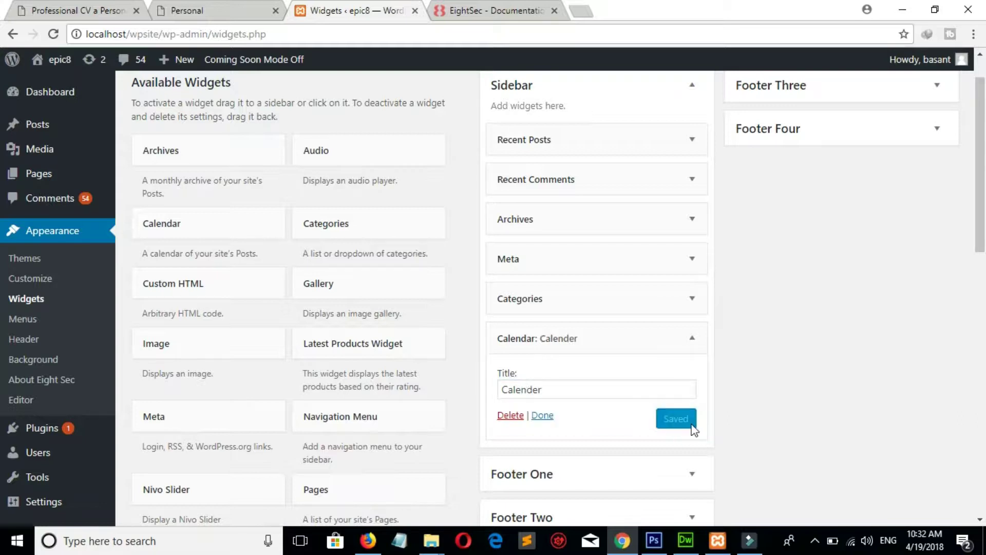
left_click(475, 15)
left_click(354, 10)
mouse_move(58, 64)
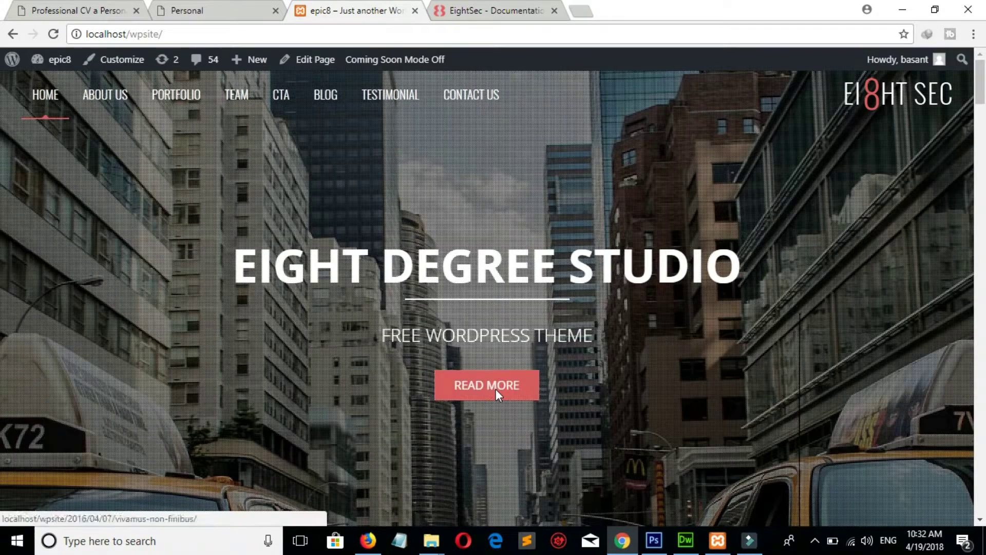
Open the hero slide's post, then the Customizer's Widgets panel
left_click(496, 390)
left_click_drag(980, 127, 980, 354)
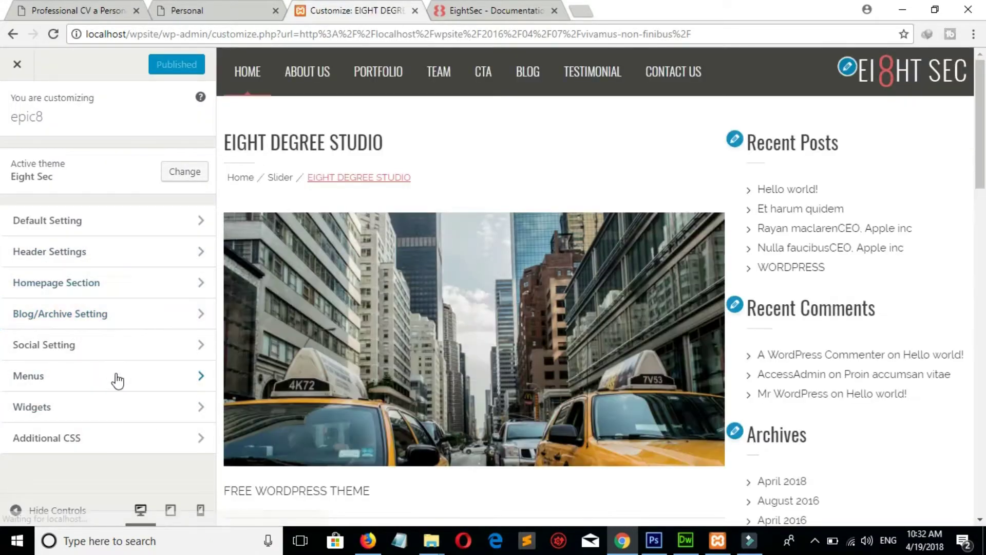
left_click(121, 410)
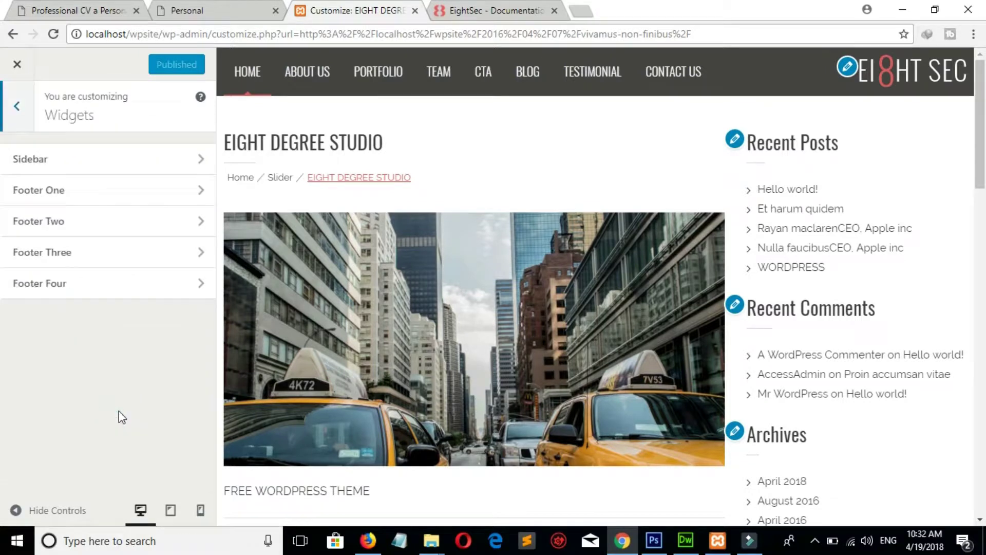
Browse the Footer One, Footer Two, Footer Four and Sidebar widget areas, returning to the list
left_click(161, 186)
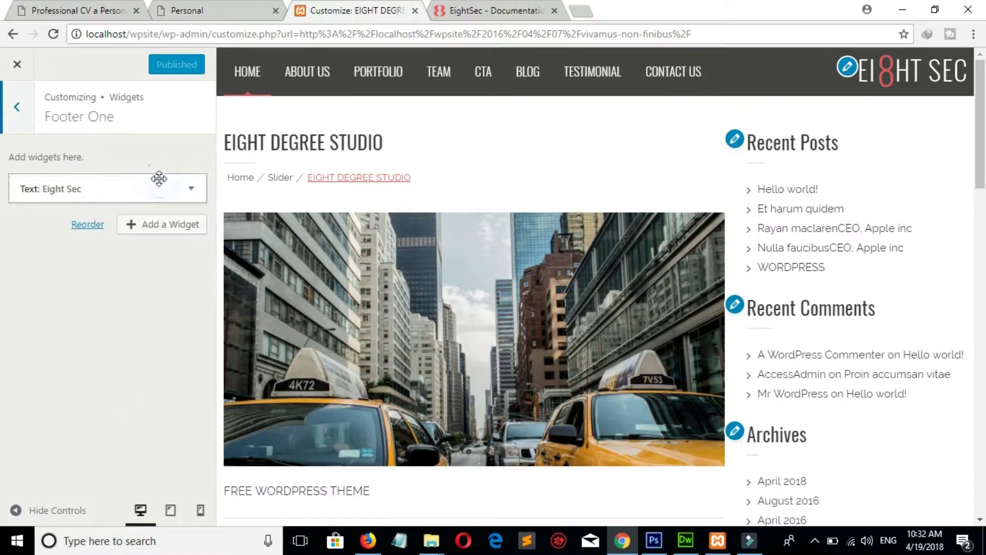
left_click(16, 107)
left_click(159, 222)
left_click(16, 110)
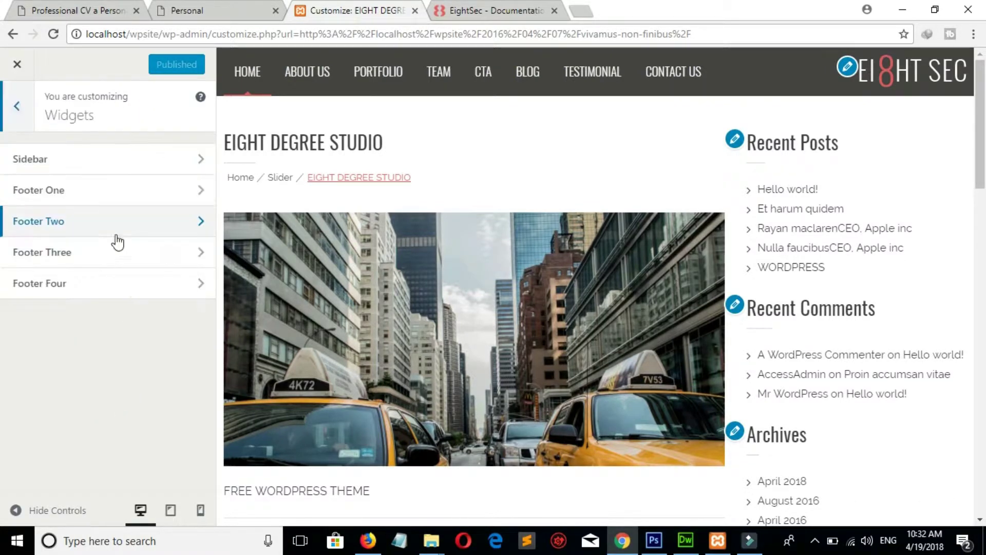
left_click(180, 283)
left_click(14, 118)
left_click(136, 172)
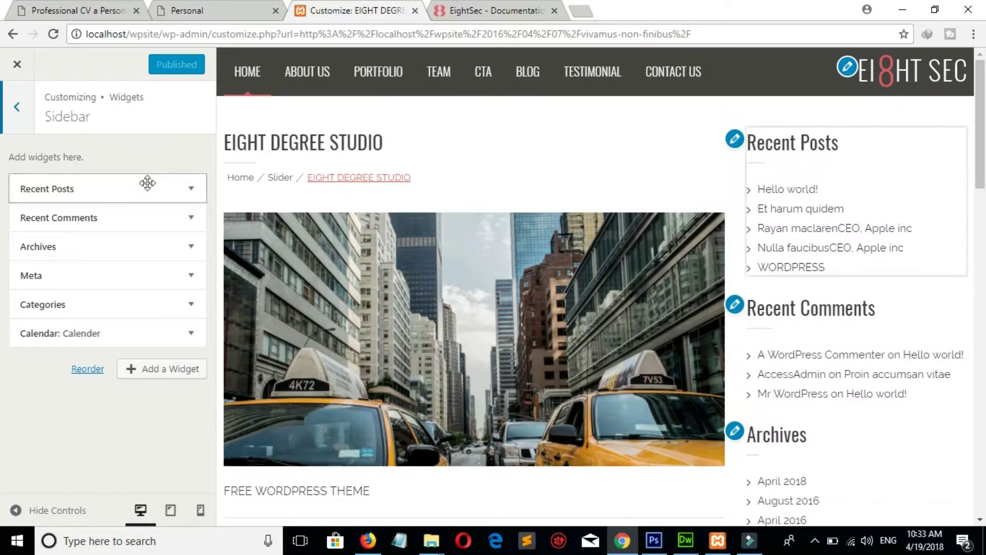
left_click(23, 109)
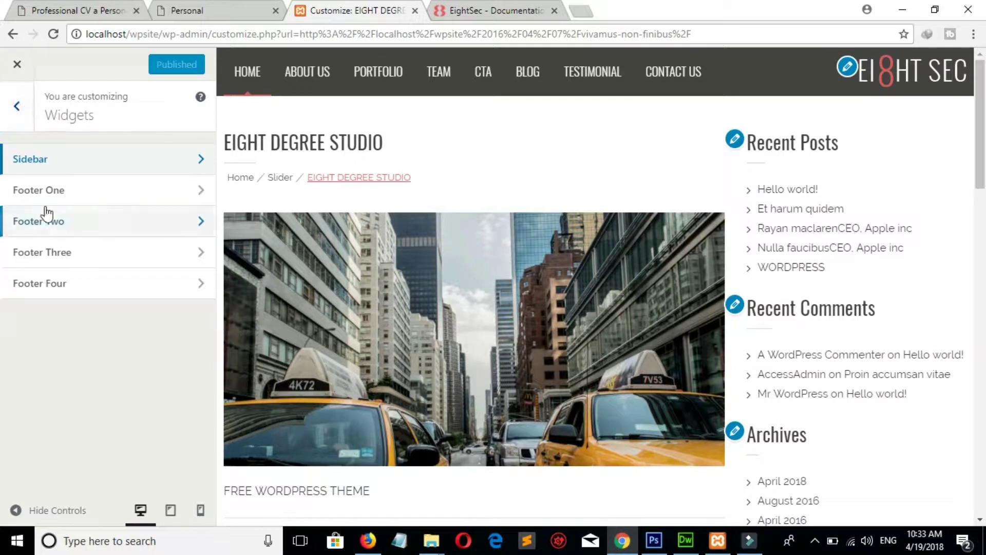
left_click_drag(982, 113, 983, 442)
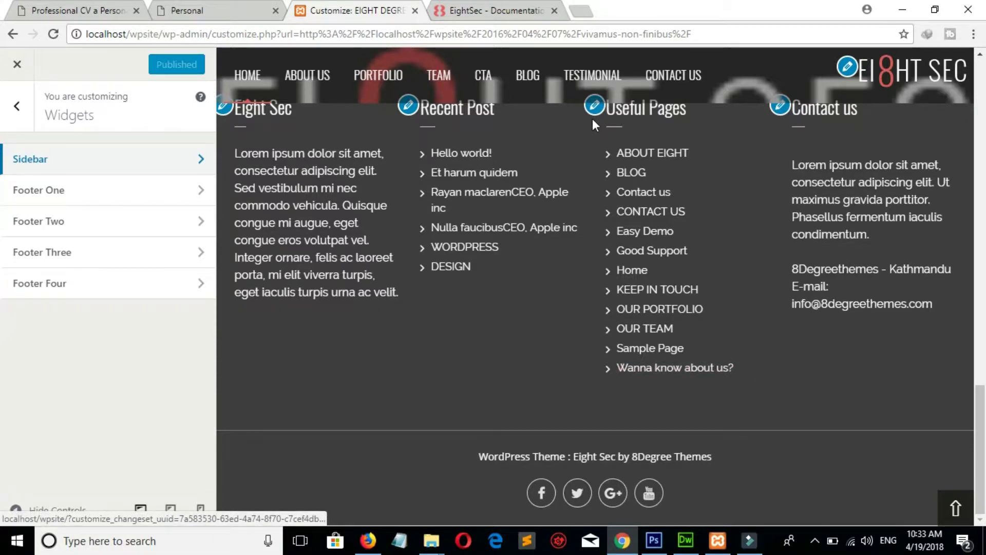
Remove the Pages: Useful Pages widget from Footer Three
left_click(194, 251)
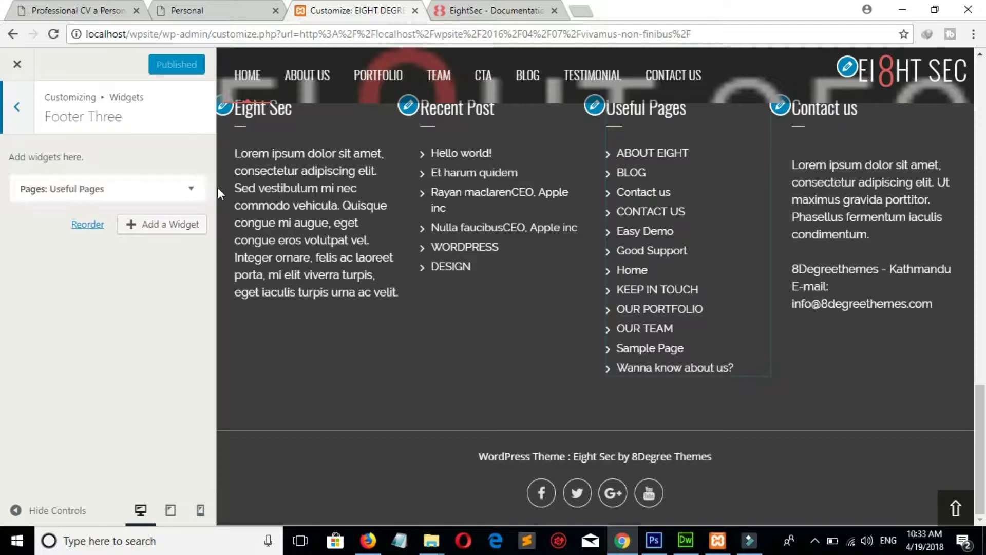
left_click(189, 190)
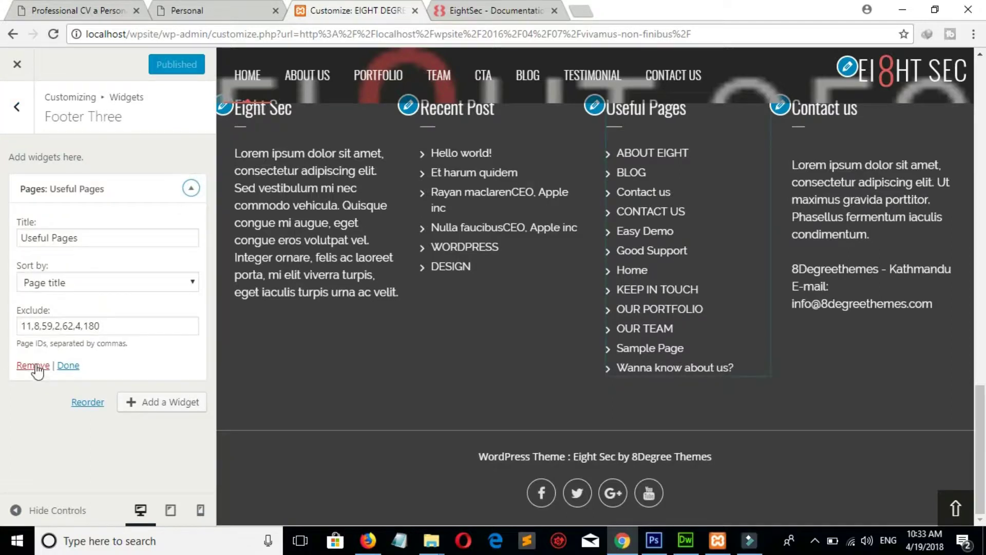
left_click(34, 366)
Add a Categories widget to Footer Three, publish, and exit the Customizer
left_click(185, 185)
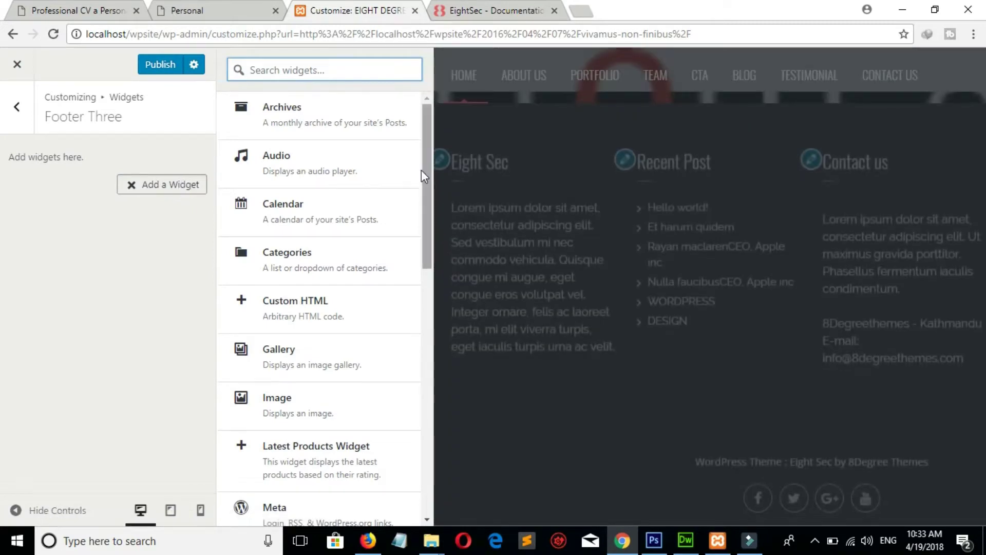
left_click(426, 162)
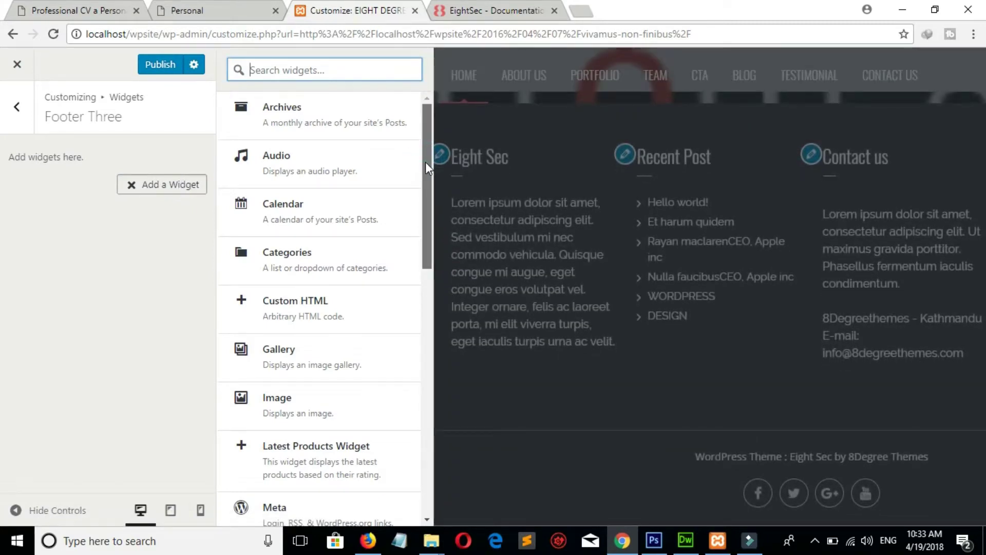
mouse_move(425, 161)
left_mouse_down()
mouse_move(431, 220)
mouse_move(434, 160)
left_mouse_up()
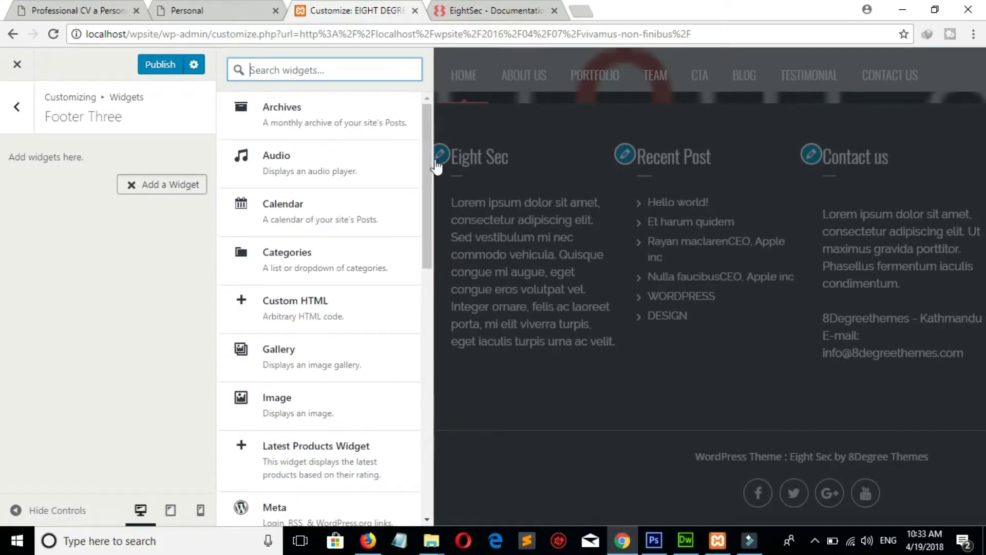
left_click(315, 270)
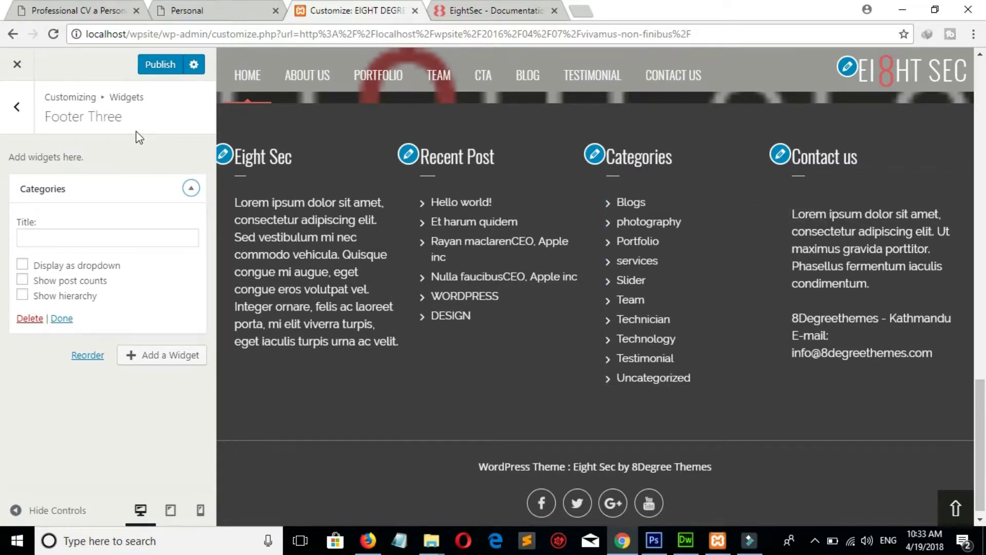
left_click(151, 63)
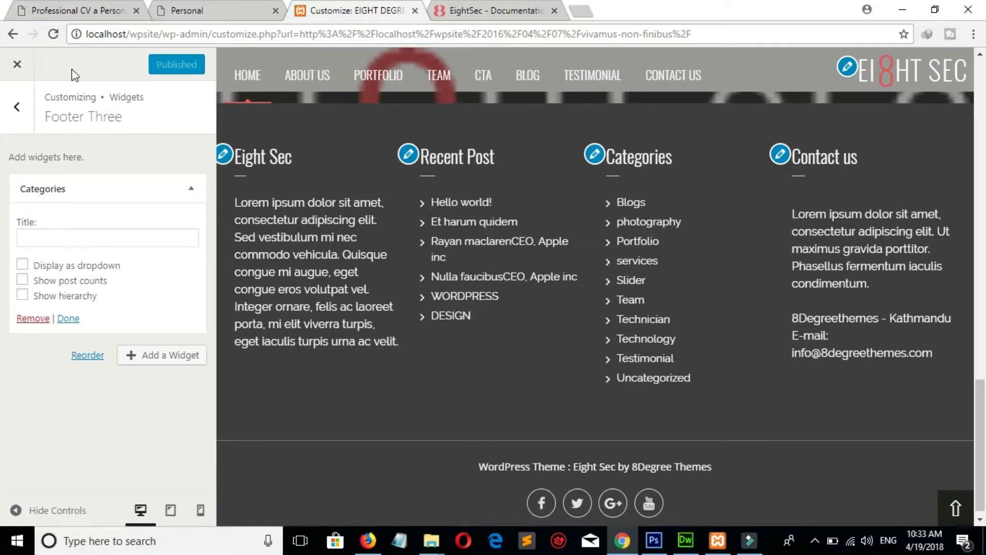
left_click(19, 71)
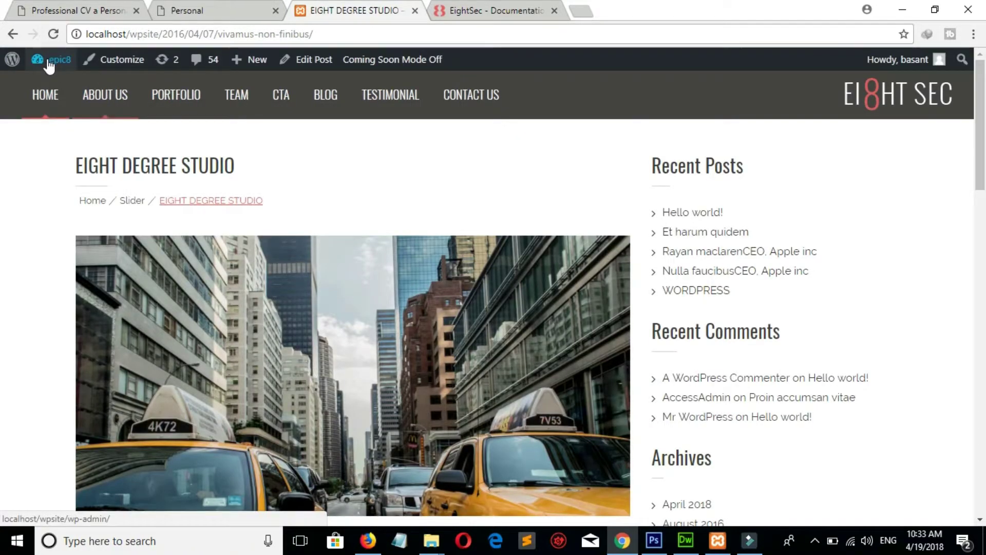
Go to the Dashboard, visit the live site, and scroll to the footer's Categories column and back
mouse_move(51, 60)
left_click(45, 84)
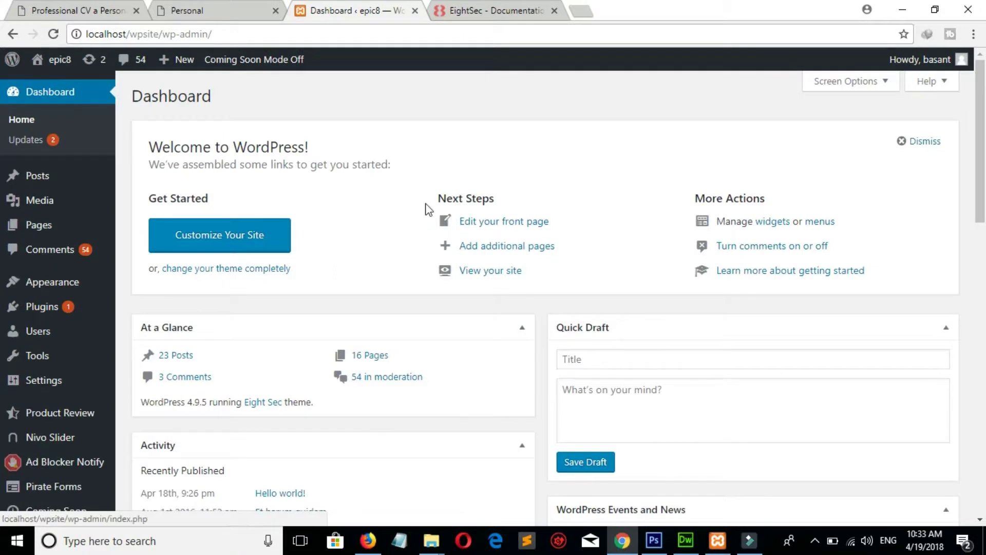
mouse_move(51, 60)
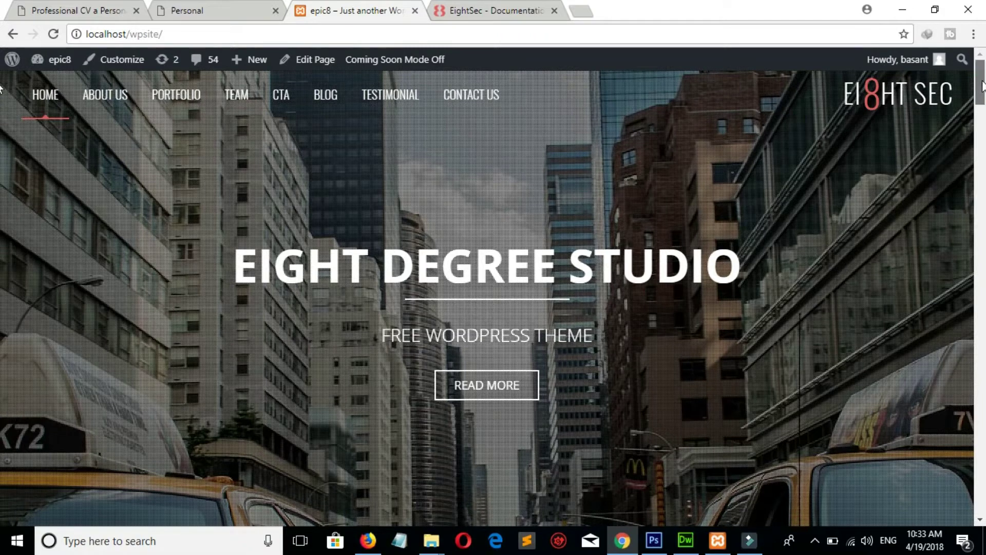
scroll(1, 180, "down", 20)
scroll(3, 336, "down", 15)
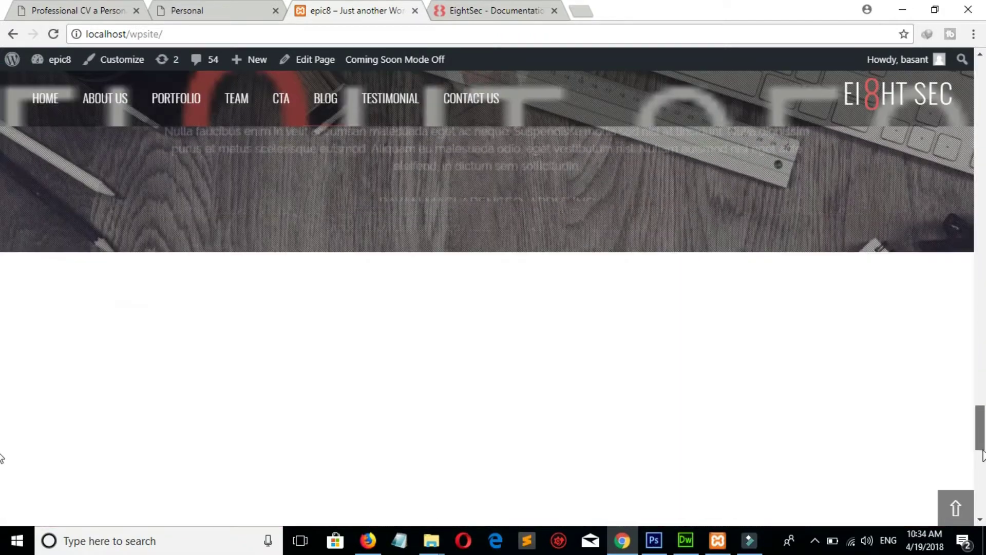
scroll(1, 487, "down", 2)
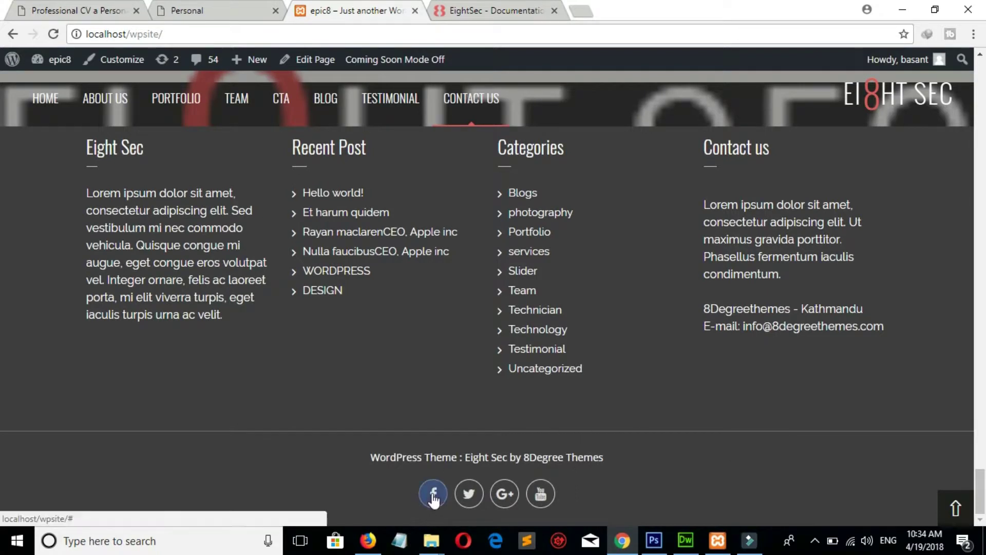
left_click_drag(977, 495, 339, 28)
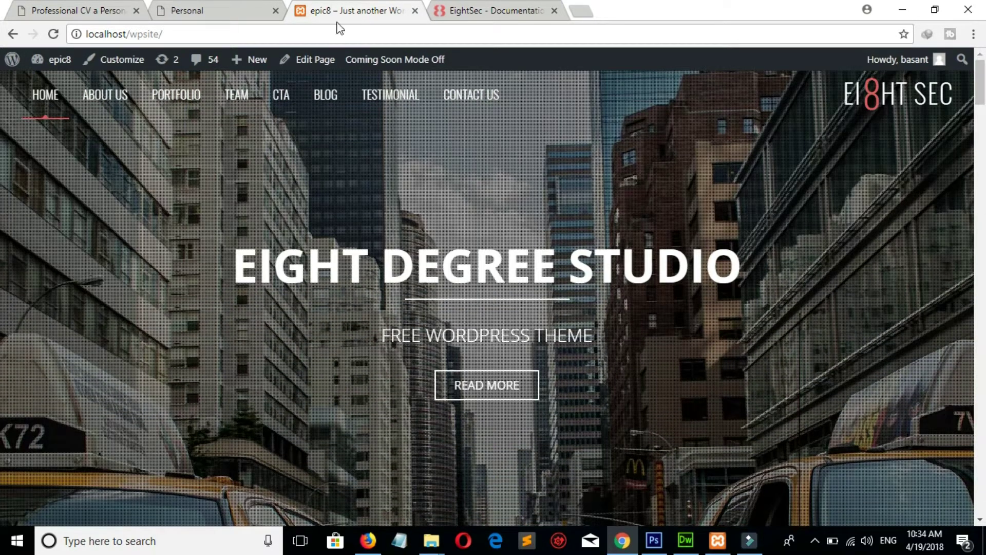
In the front-page Customizer, review the Facebook, Twitter, Google Plus and YouTube social links, leaving them at #
left_click(136, 59)
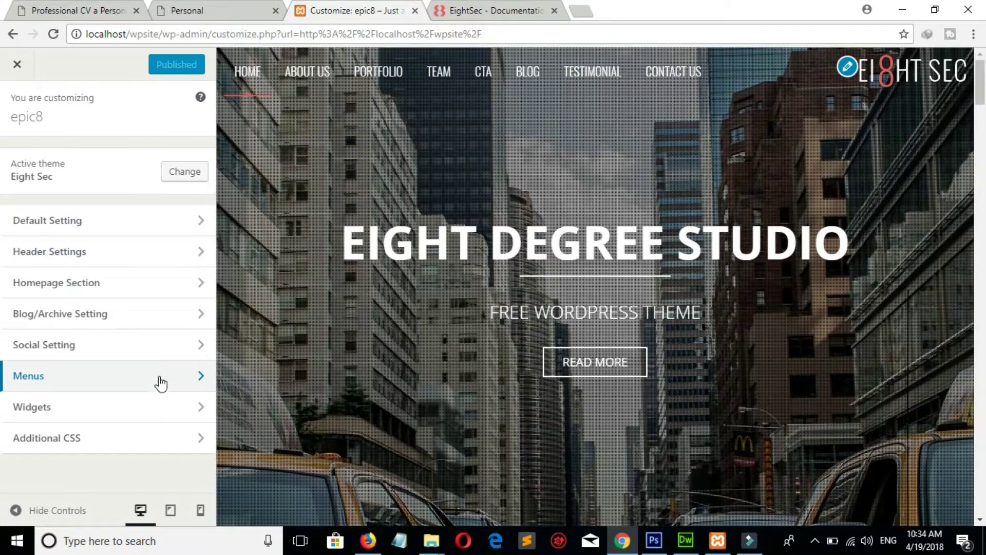
left_click(159, 348)
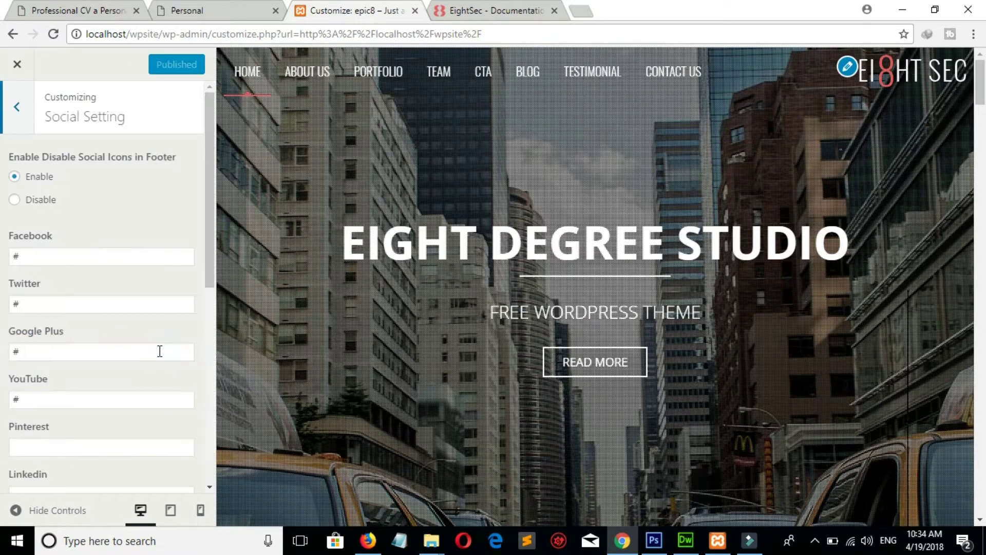
left_click(66, 256)
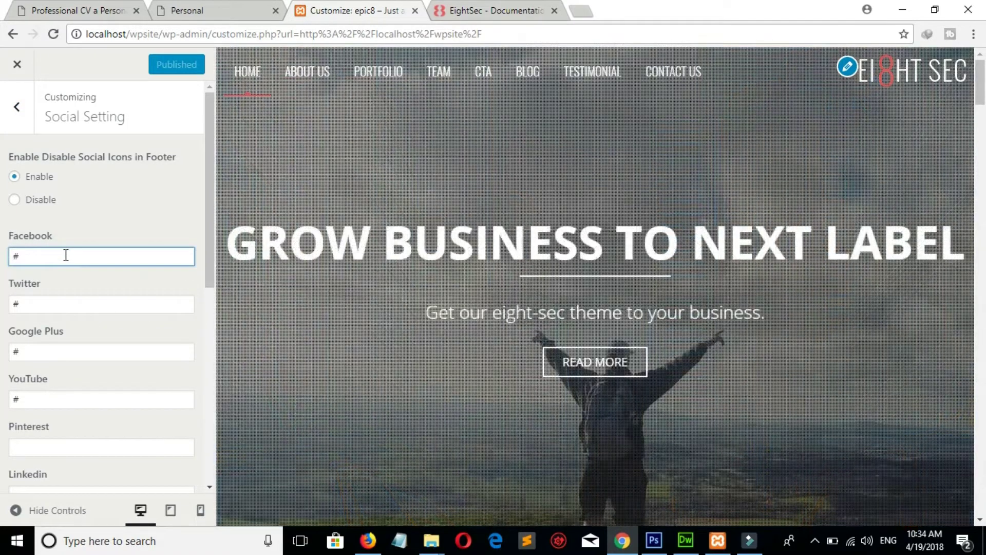
left_click(56, 306)
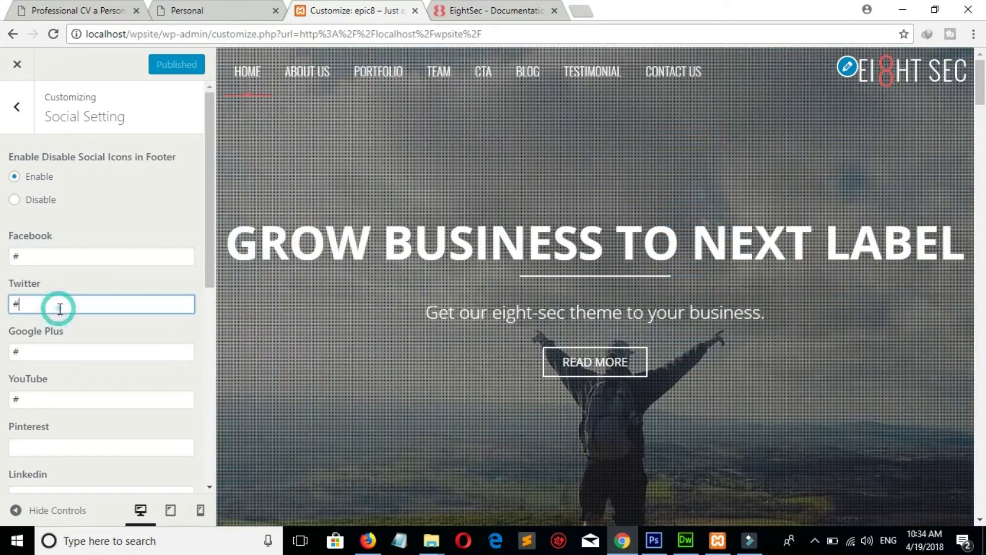
left_click(46, 358)
left_click(45, 396)
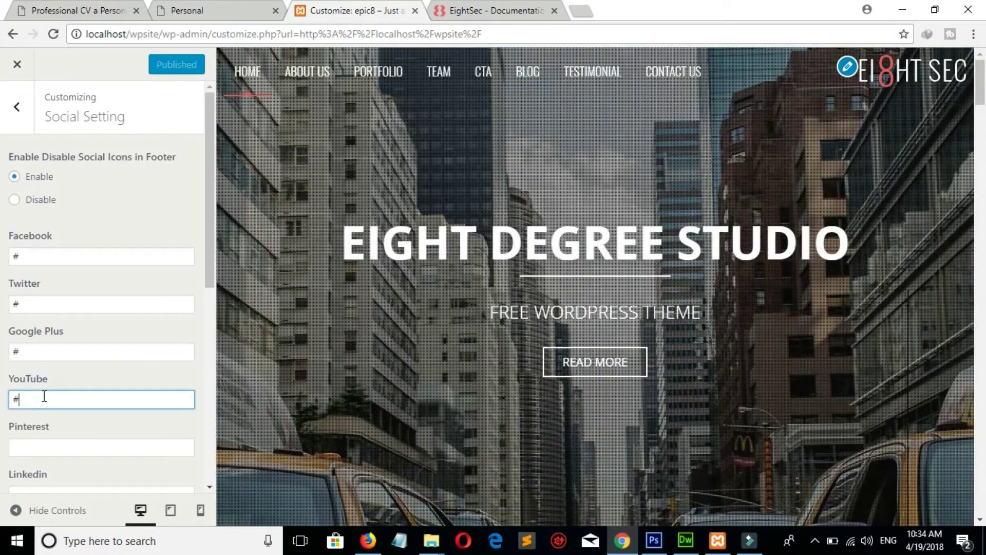
left_click(21, 109)
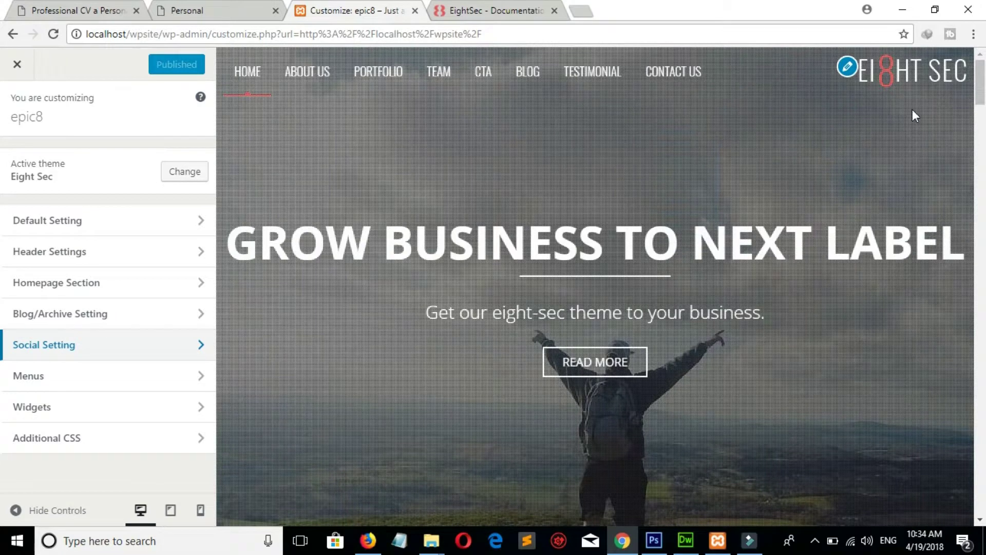
left_click_drag(981, 85, 982, 525)
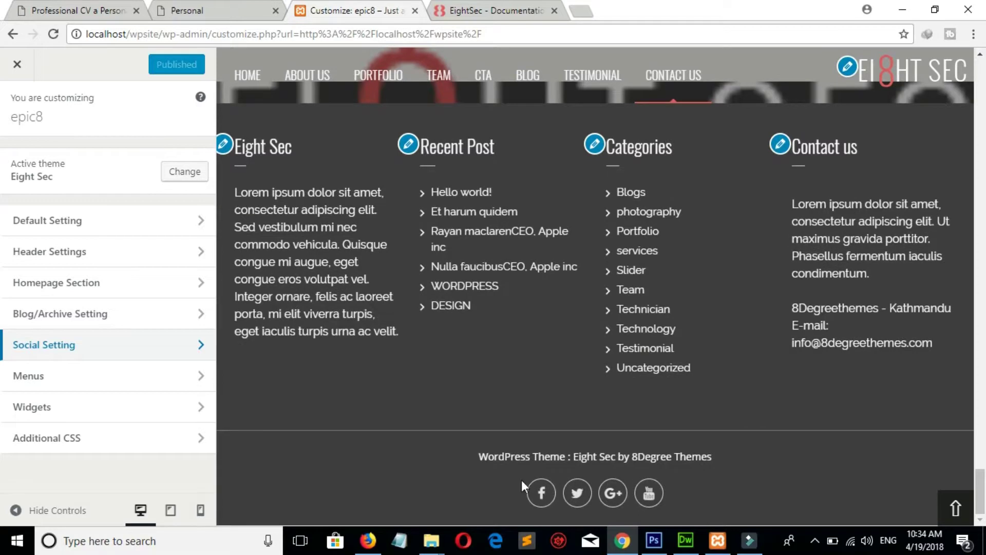